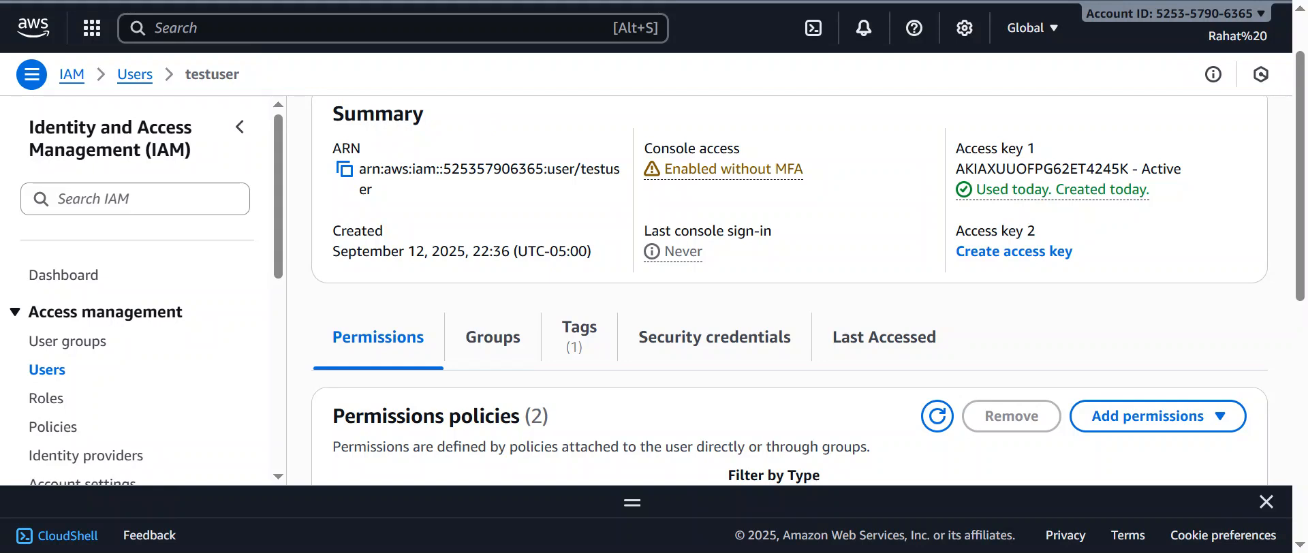
- Review testuser's permissions section, return to the IAM users list and reopen testuser's details
scroll(790, 286, "down", 1)
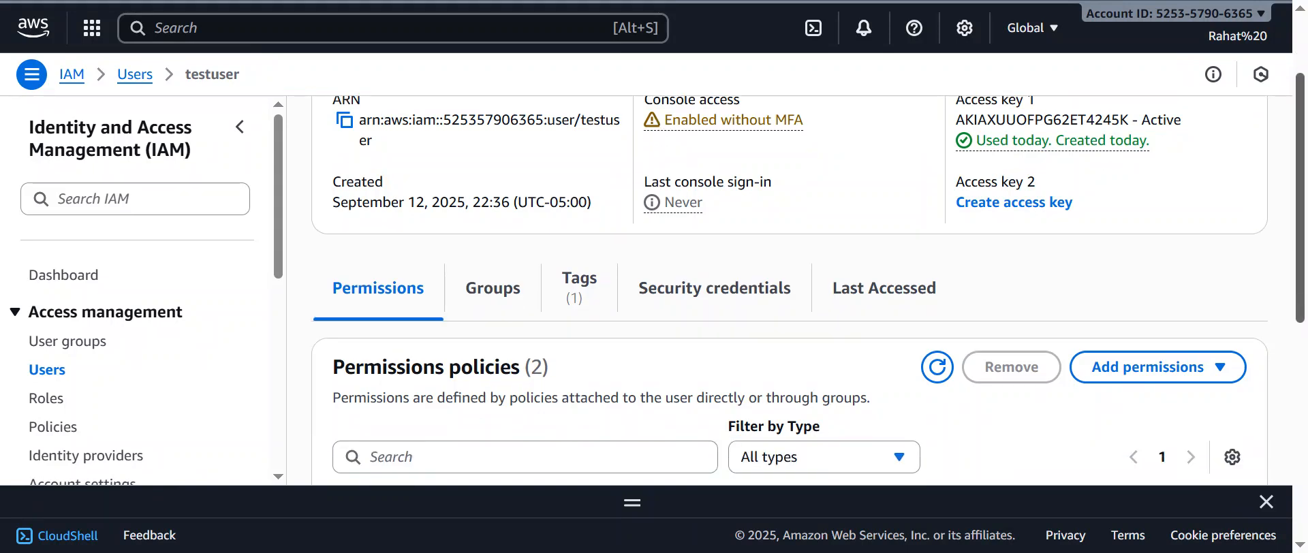
scroll(1090, 129, "down", 1)
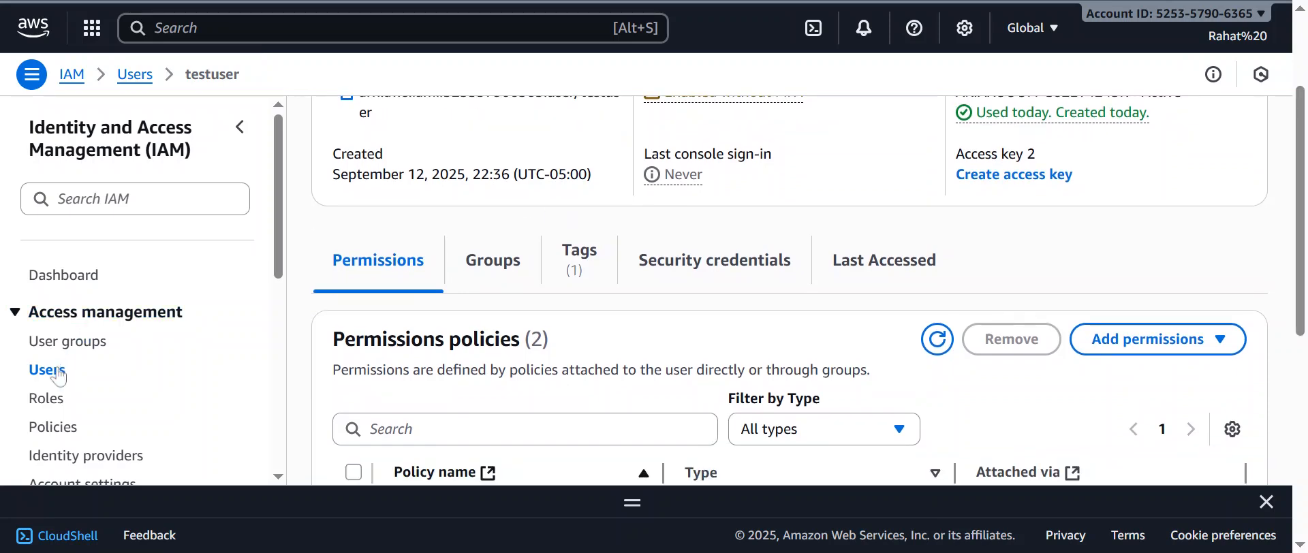
left_click(143, 377)
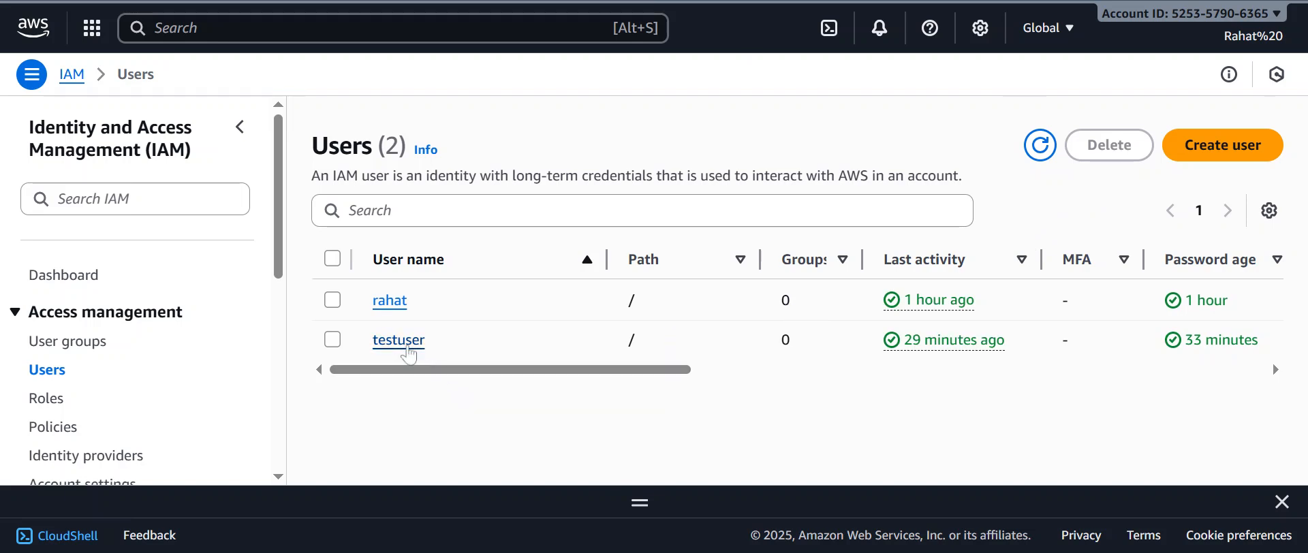
left_click(407, 346)
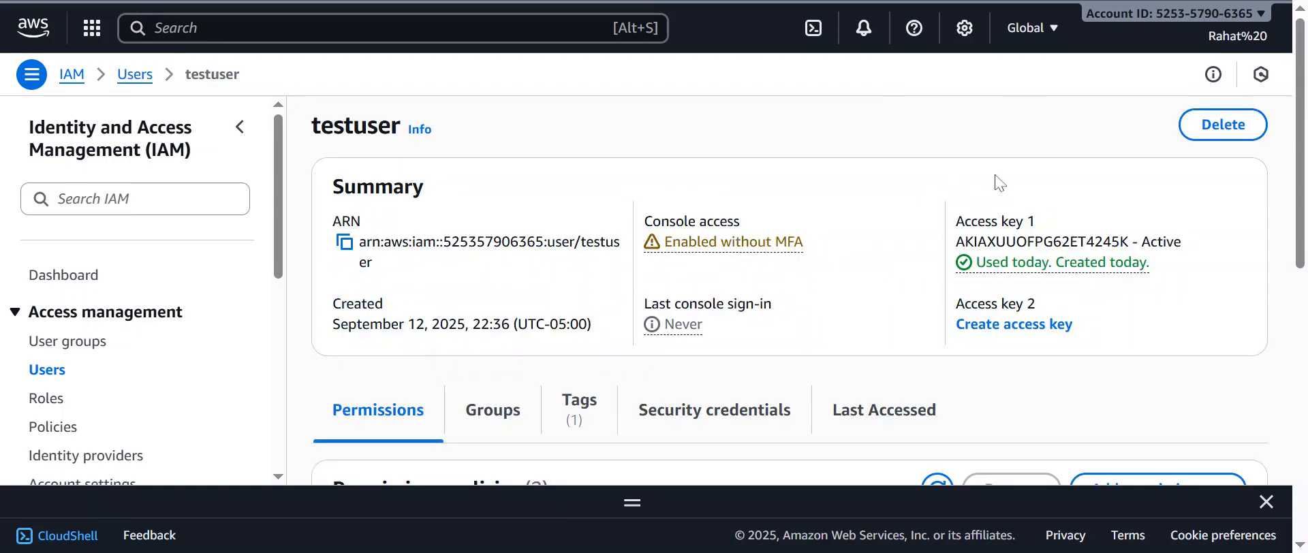
- Enlarge the CloudShell pane and delete the us-east-2 CloudShell environment, confirming with "delete"
scroll(954, 190, "down", 3)
left_click_drag(621, 504, 621, 284)
left_click(1126, 319)
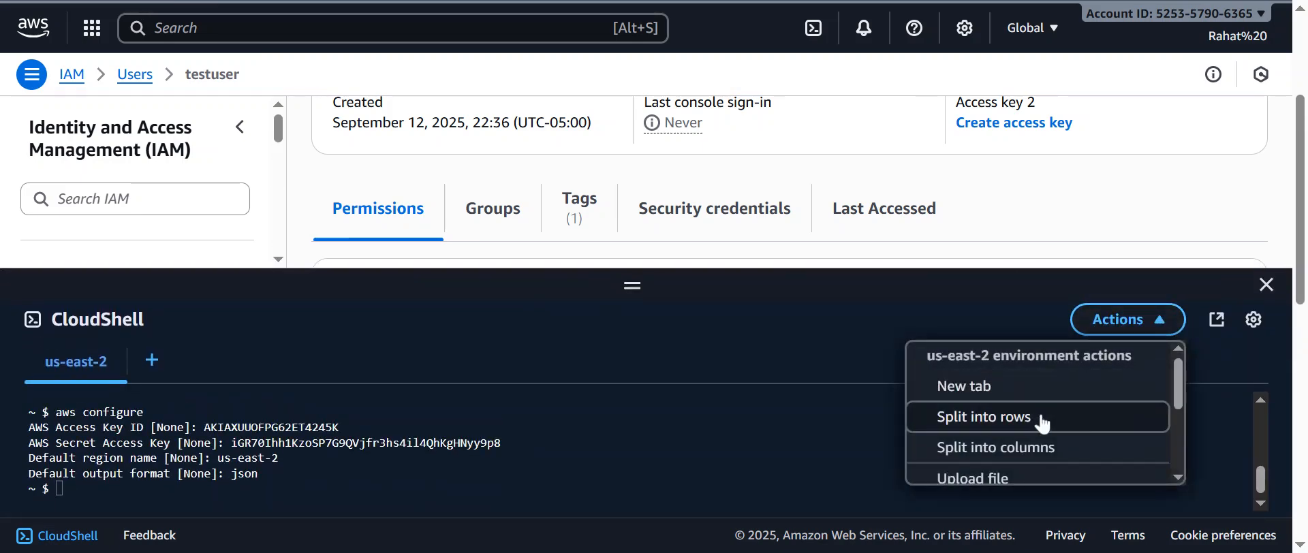
left_click_drag(1183, 377, 1185, 467)
left_click(1039, 413)
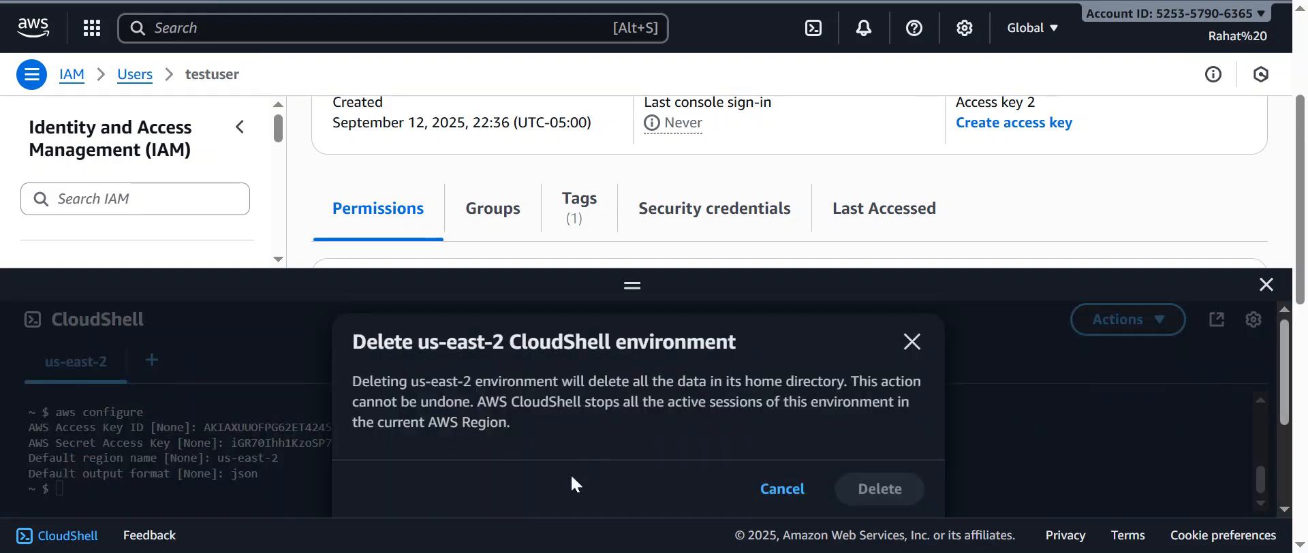
left_click_drag(1292, 385, 1295, 431)
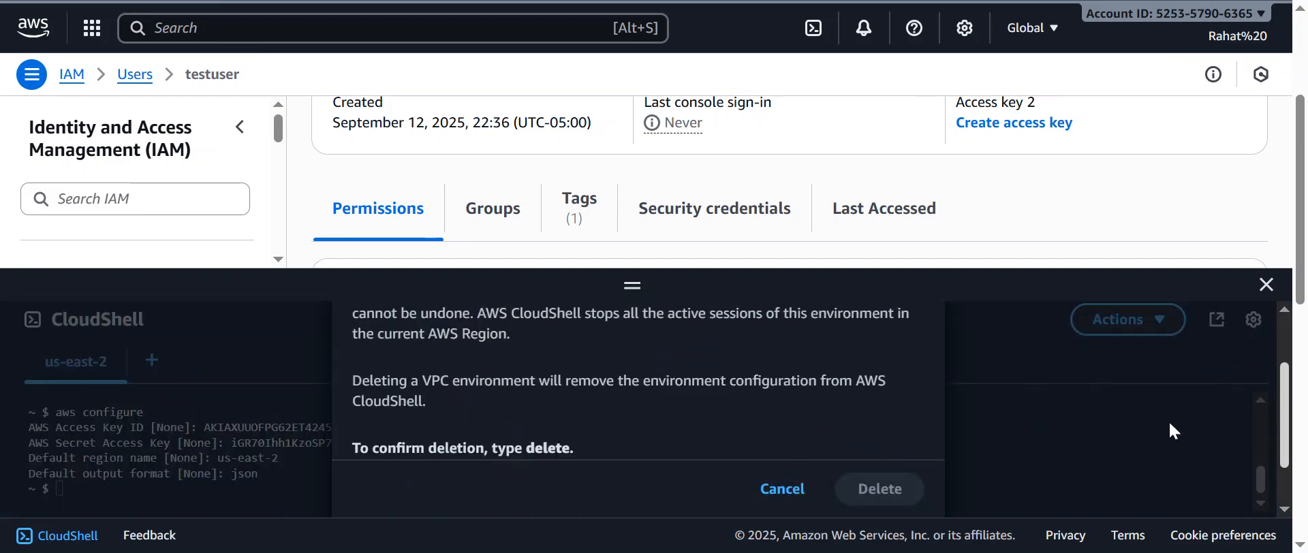
scroll(906, 429, "down", 2)
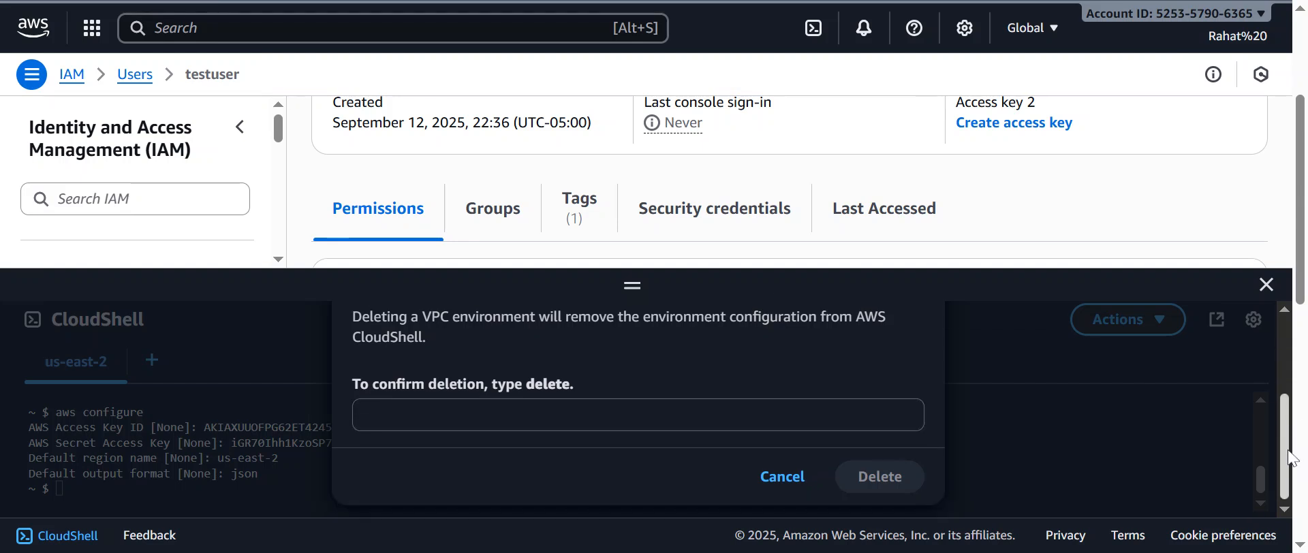
left_click(665, 417)
type("dele")
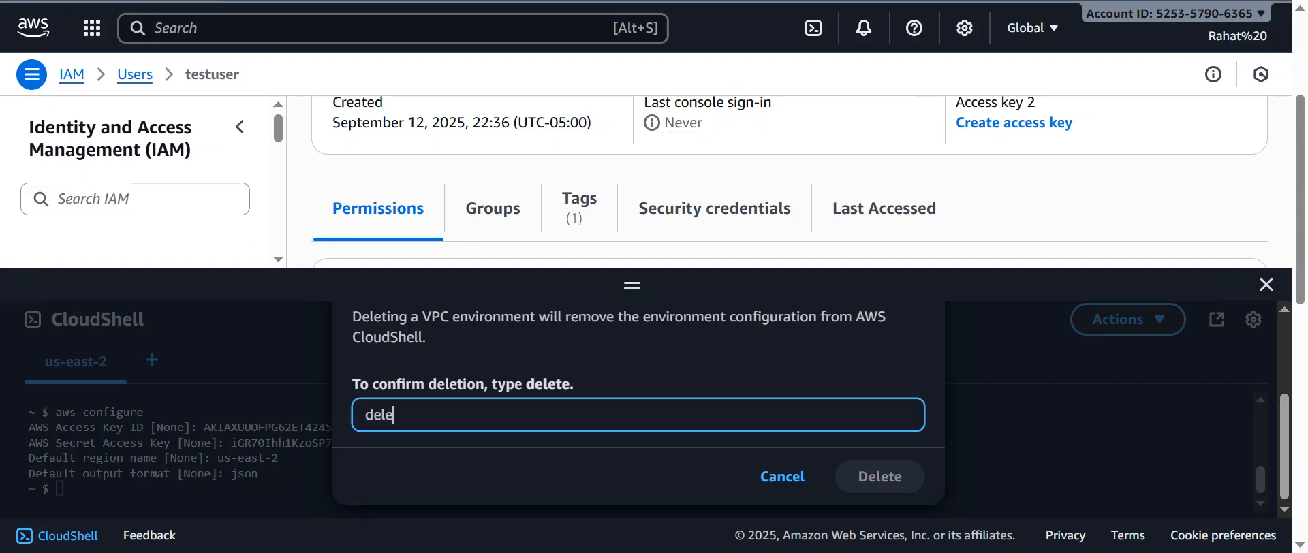
type("te")
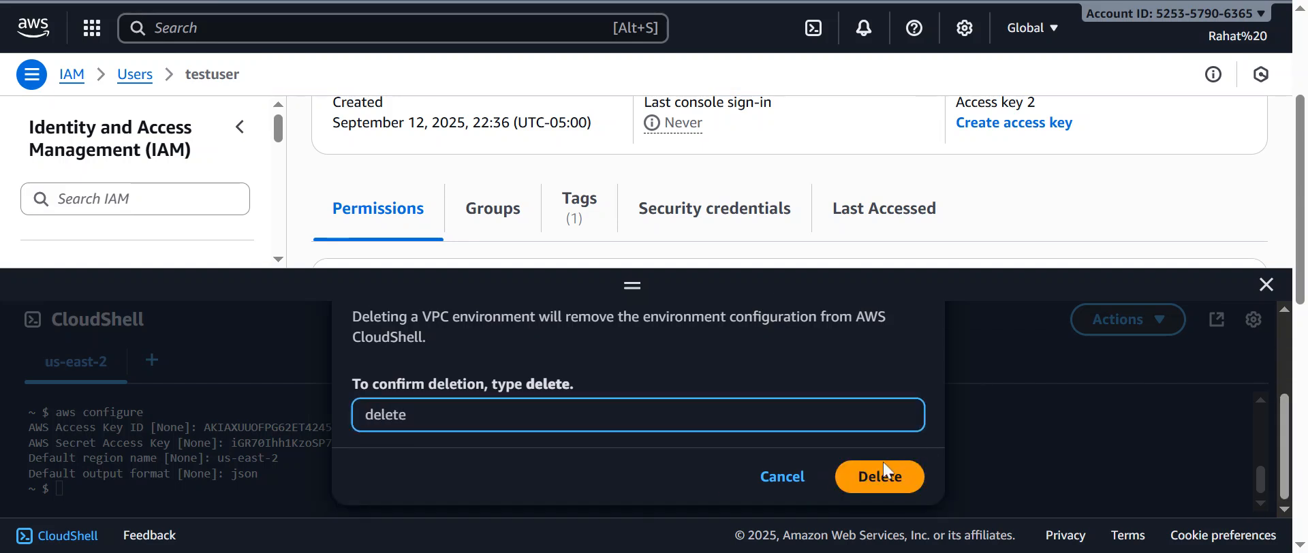
left_click(903, 474)
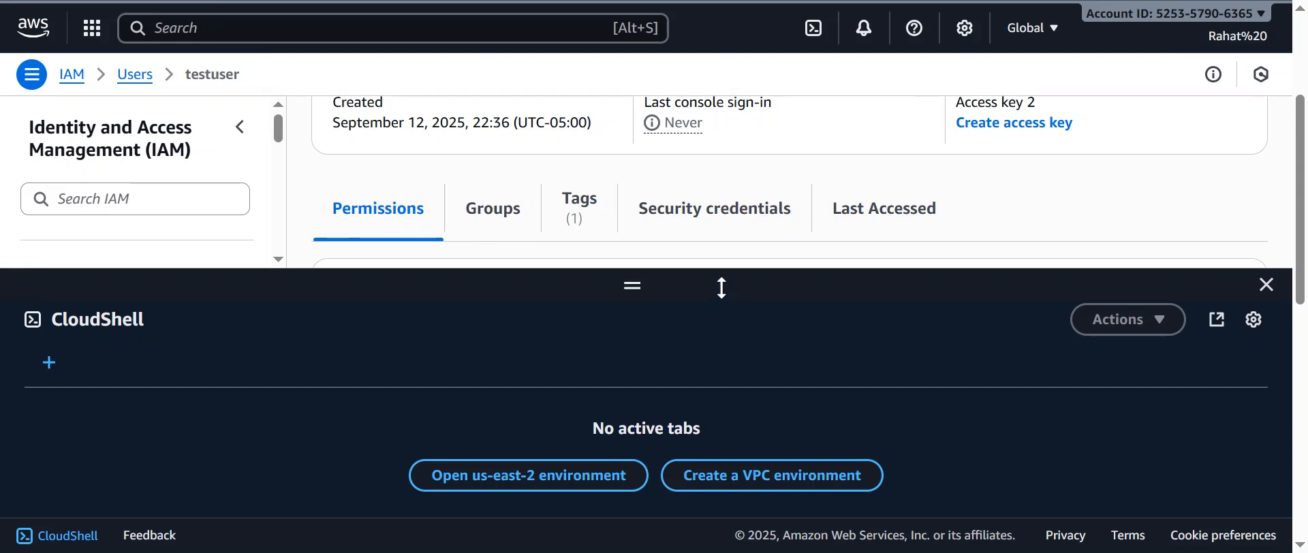
- Open a new us-east-2 CloudShell environment and run aws configure in it
left_click_drag(721, 288, 708, 219)
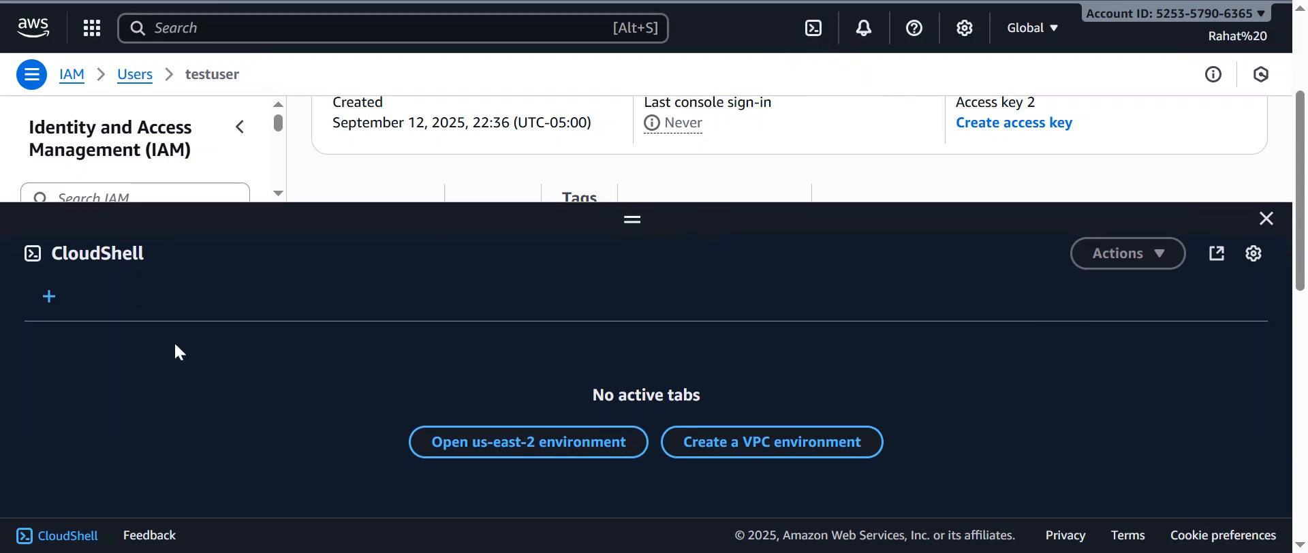
left_click(50, 297)
left_click(76, 372)
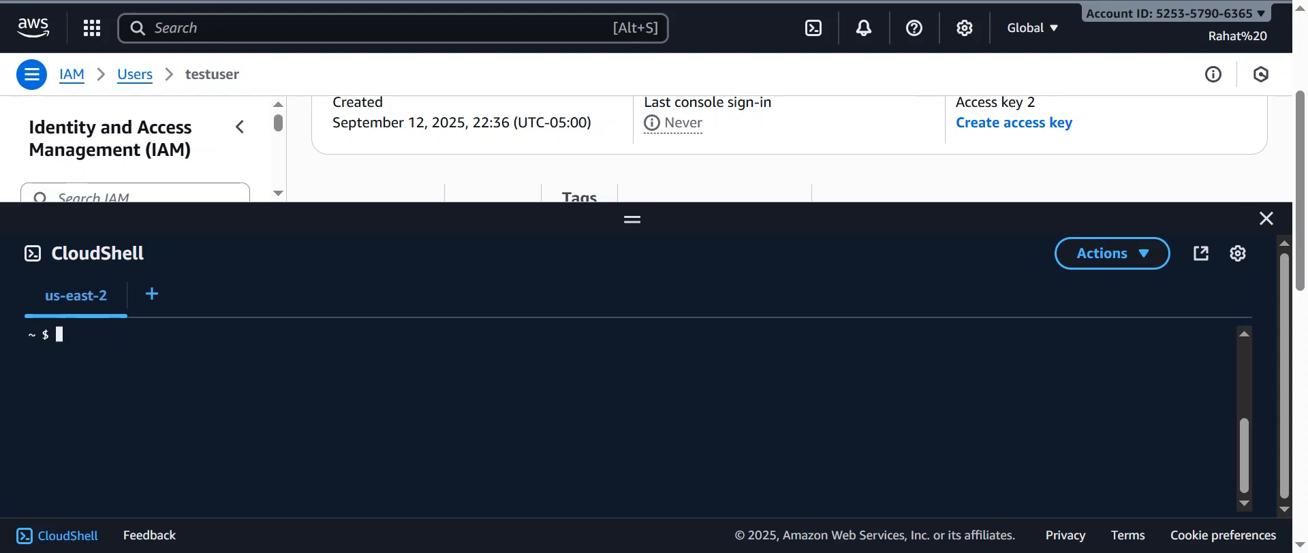
type("aws configure")
key("Return")
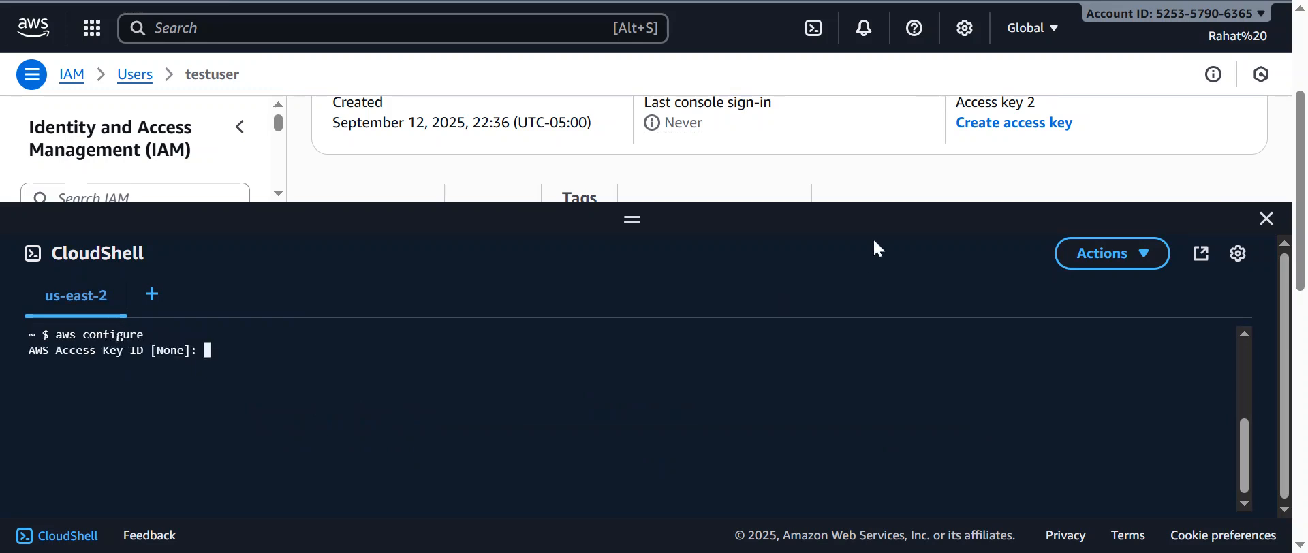
- Copy testuser's active access key ID from the user summary and enter it at the AWS Access Key ID prompt
left_click_drag(853, 208, 853, 337)
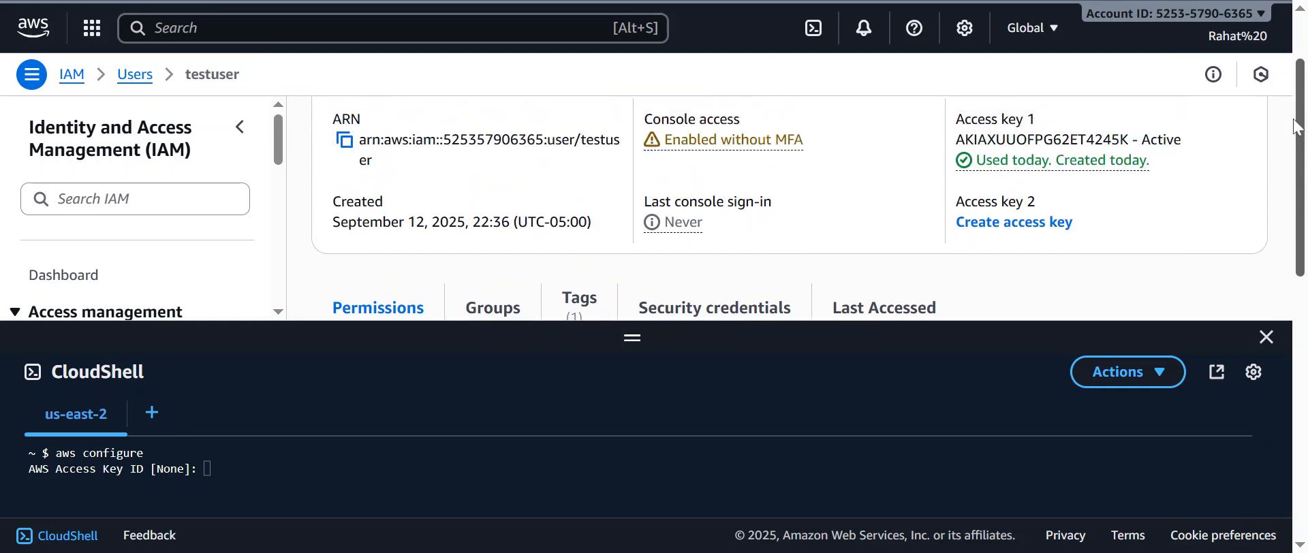
left_click_drag(1298, 132, 1298, 102)
left_click_drag(1130, 207, 956, 208)
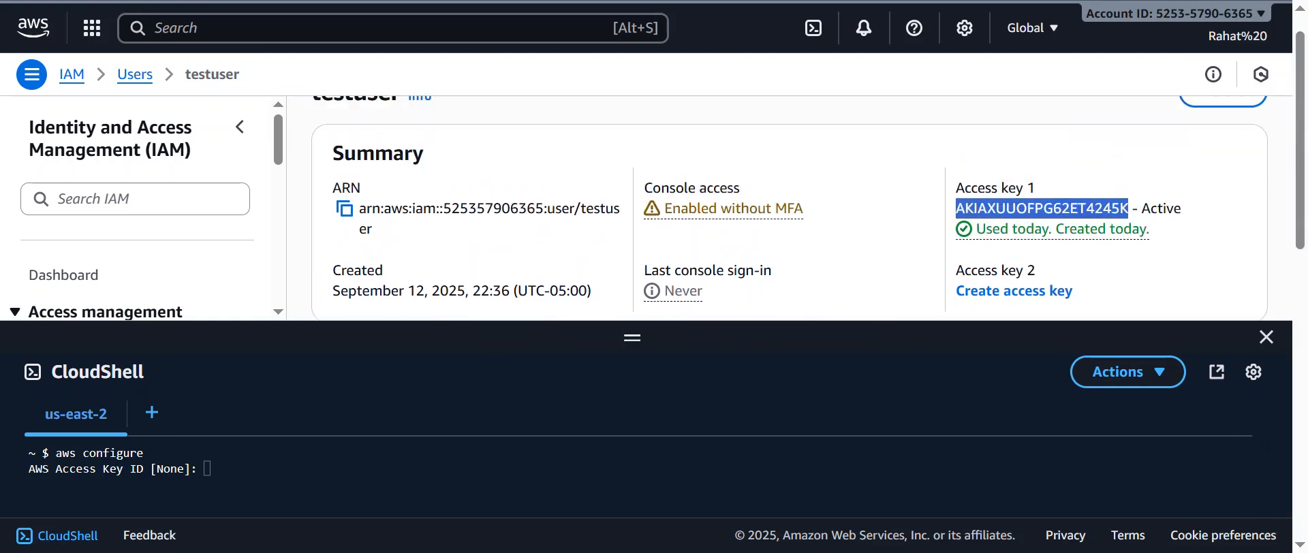
left_click(207, 469)
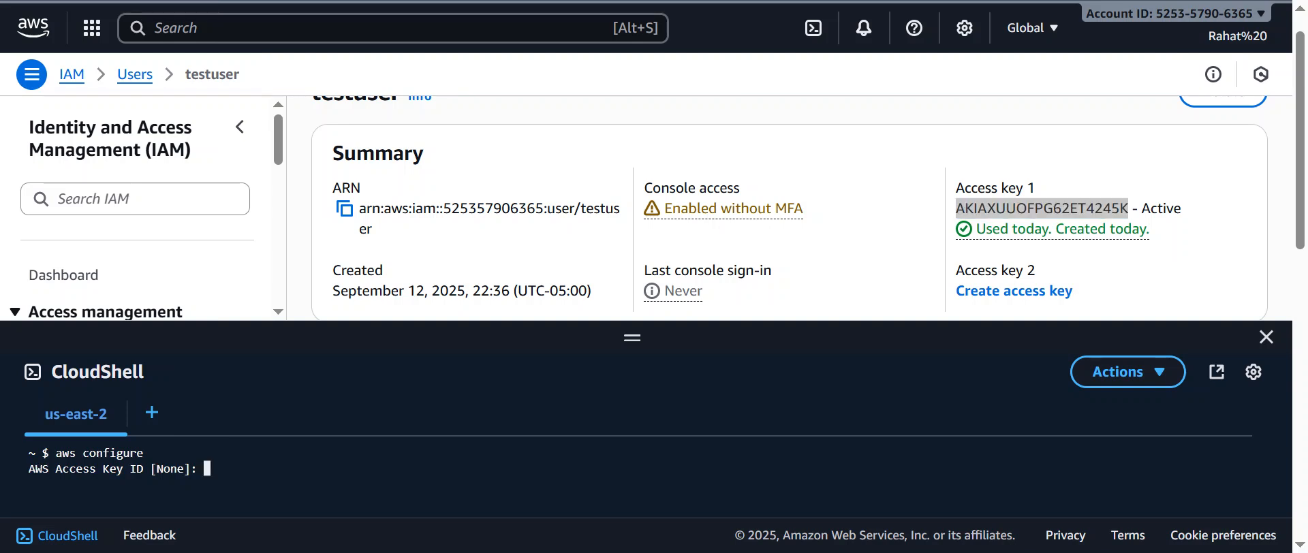
key("ctrl+v")
key("Return")
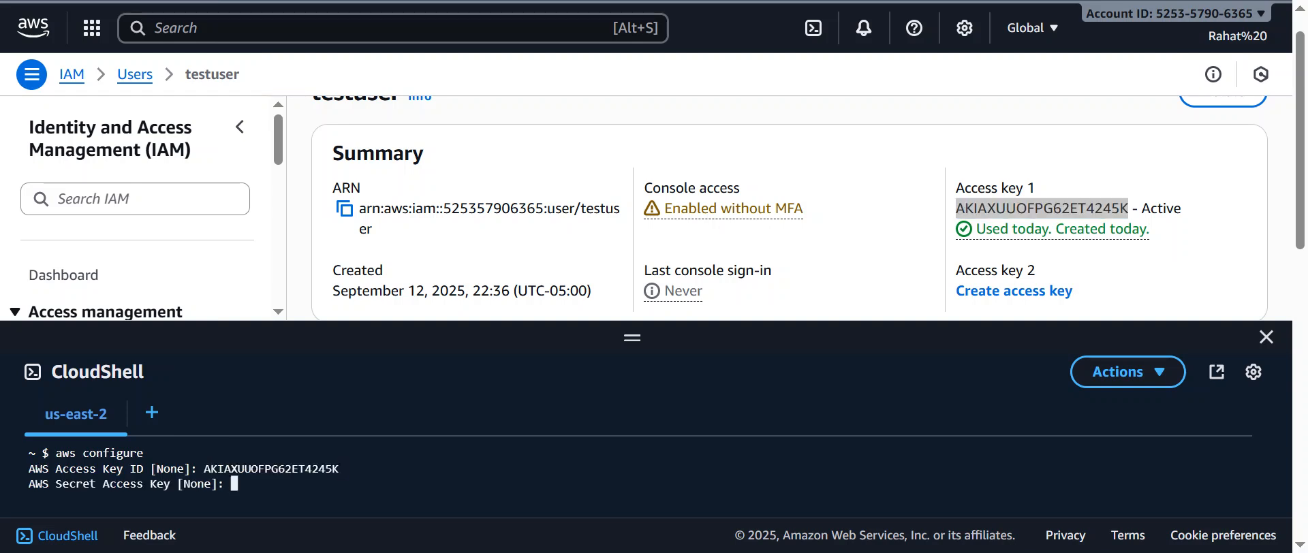
- Fetch the secret access key from the other window and enter it at the AWS Secret Access Key prompt
key("alt+Tab")
key("alt+Tab")
key("ctrl+v")
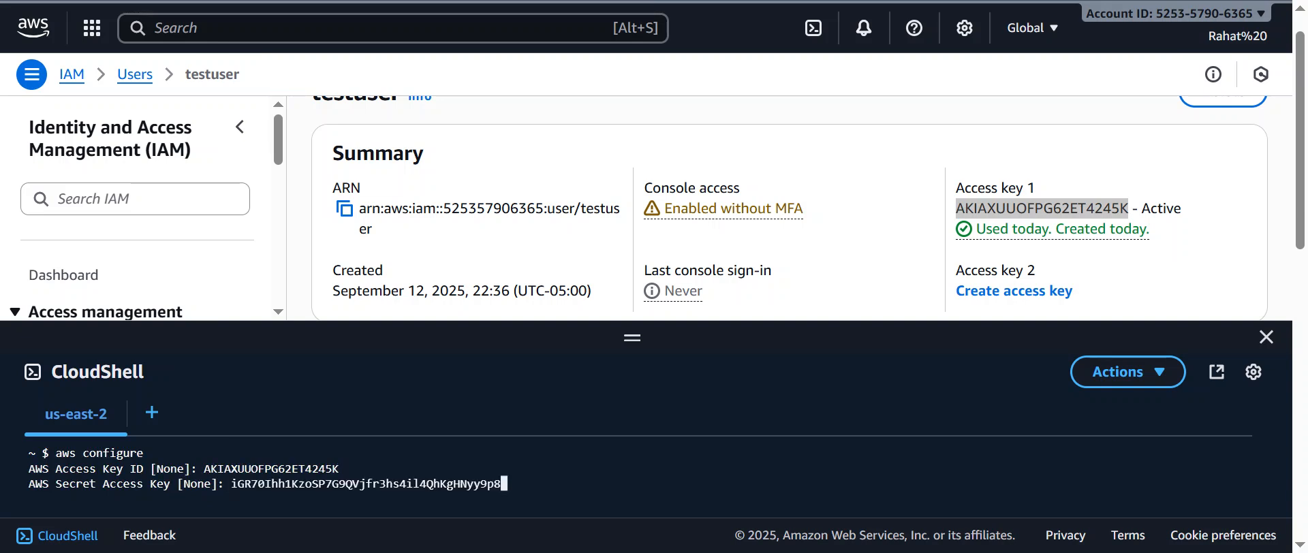
key("Return")
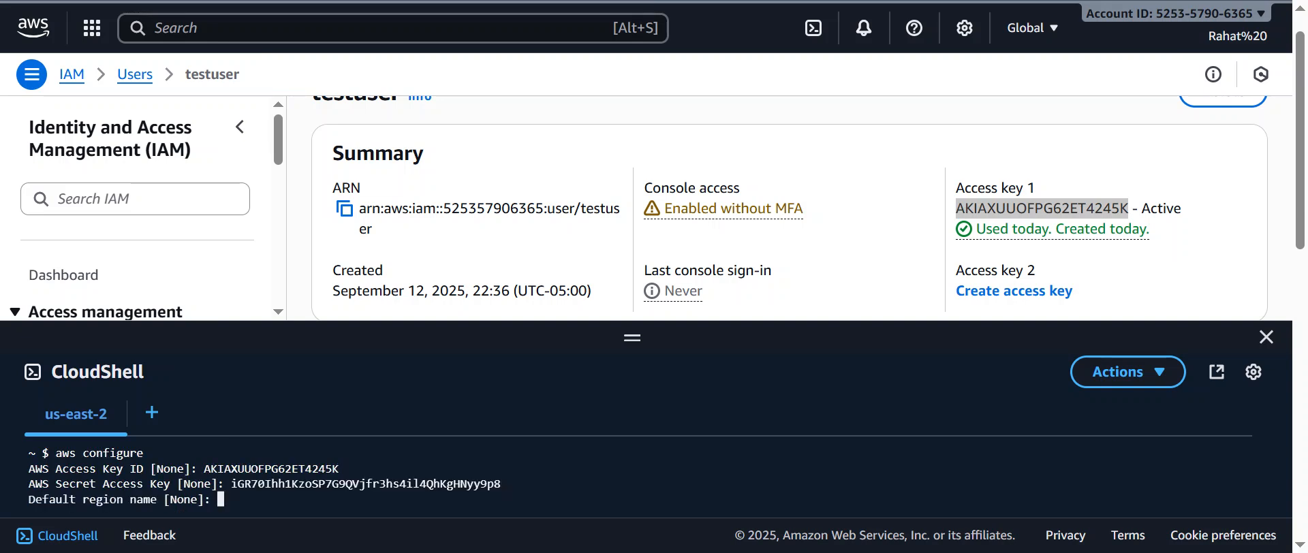
- Enter us-east-2 as the default region name and check the console's list of regions
left_click(558, 331)
left_click_drag(558, 331, 559, 203)
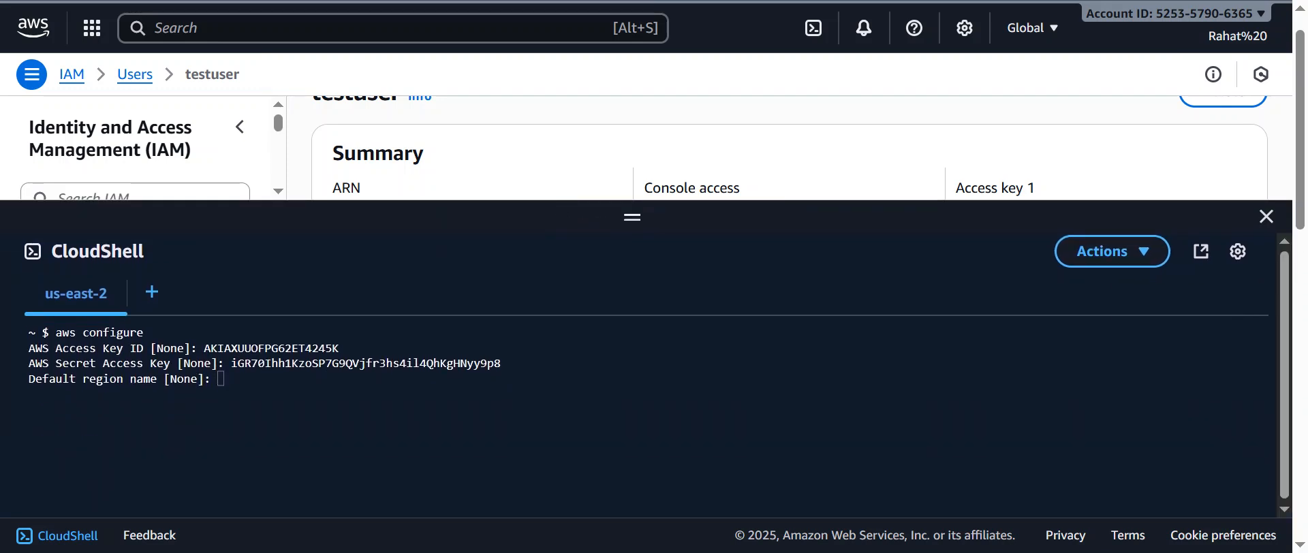
left_click(221, 379)
type("us-east-2")
key("Return")
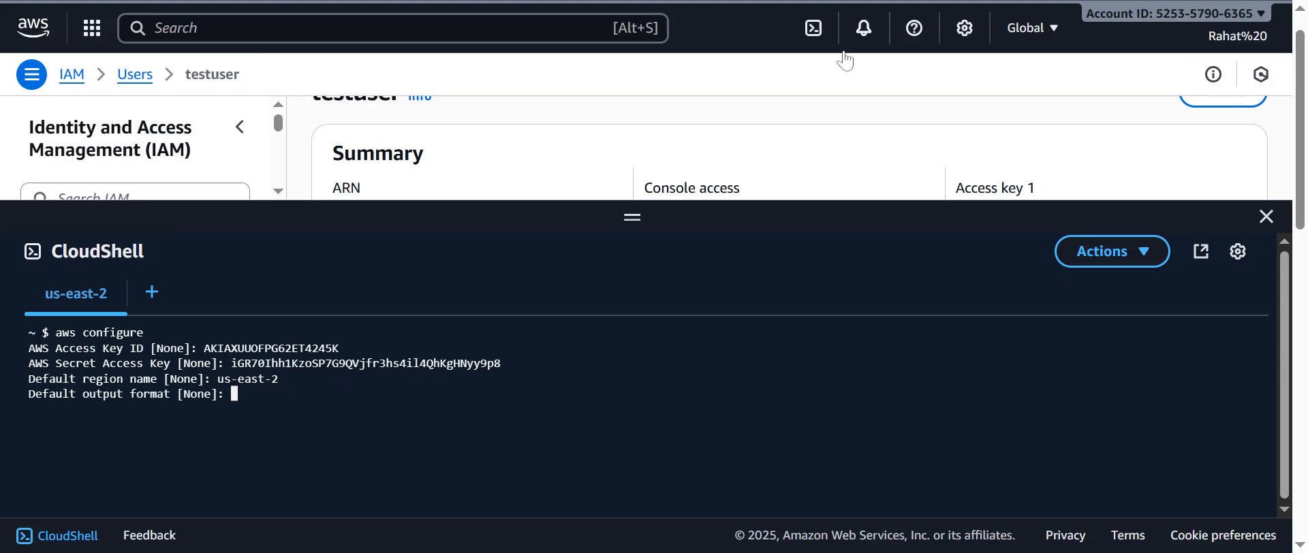
left_click(1048, 38)
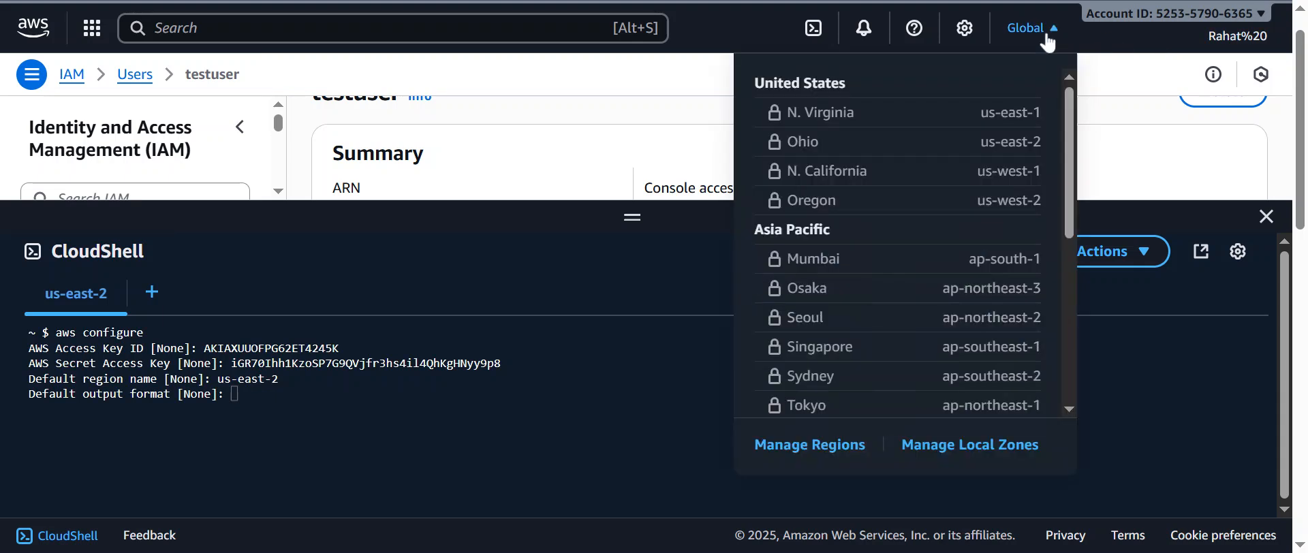
left_click(1048, 39)
- Set the default output format to json to complete the AWS CLI configuration
left_click(234, 393)
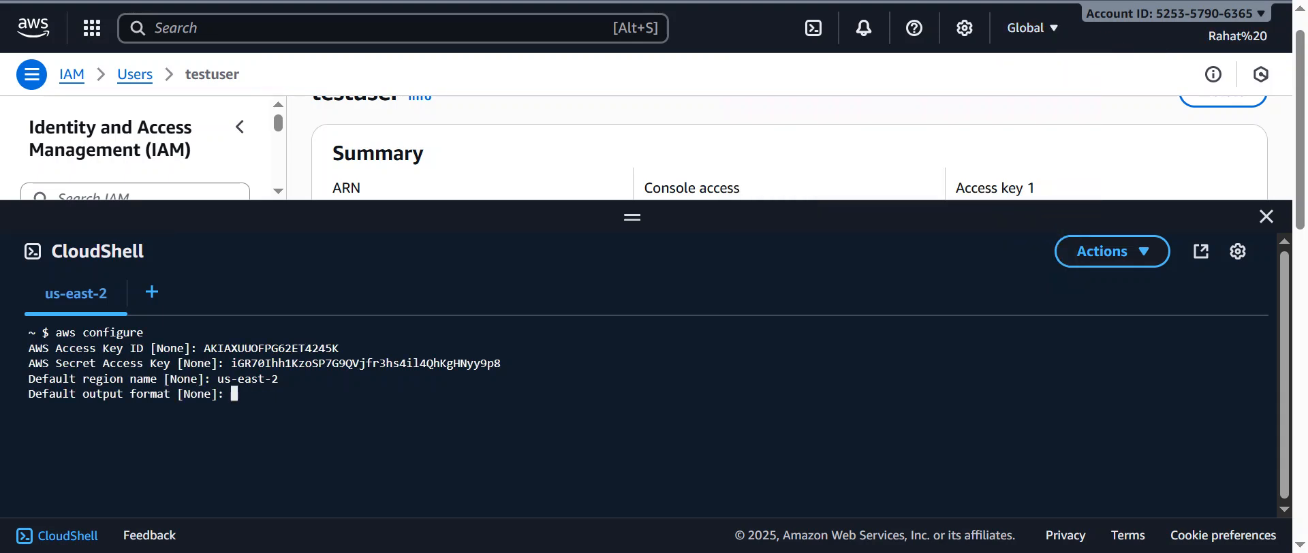
type("json")
key("Return")
- Shrink the CloudShell pane, search the console for "elasti" and open the Elastic Beanstalk service
left_click_drag(456, 205, 489, 446)
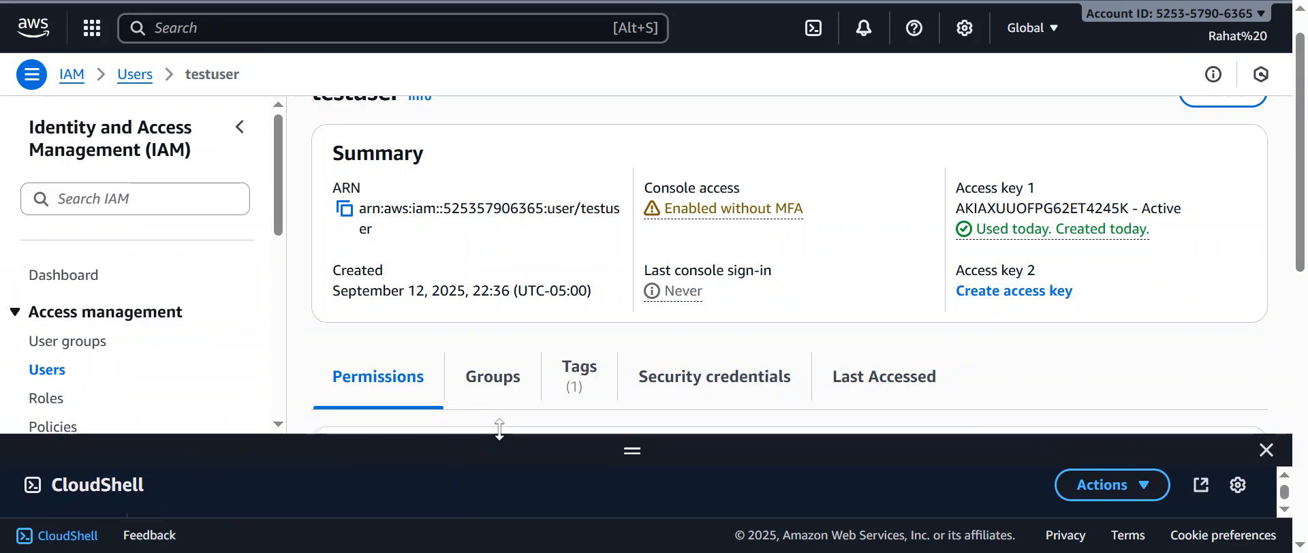
scroll(1300, 169, "up", 1)
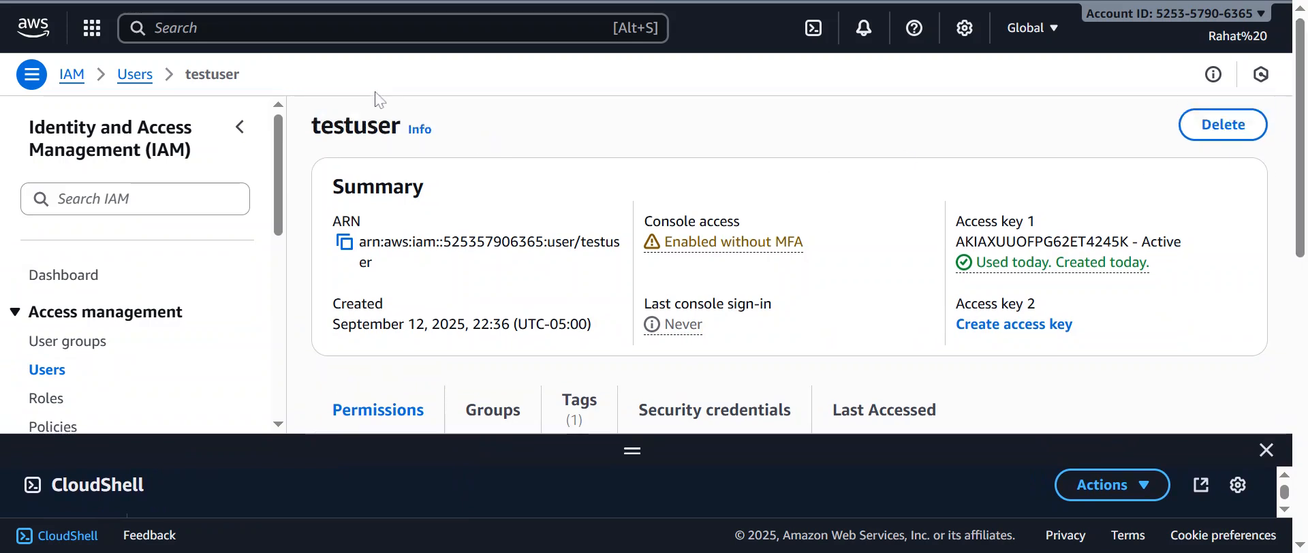
left_click(155, 28)
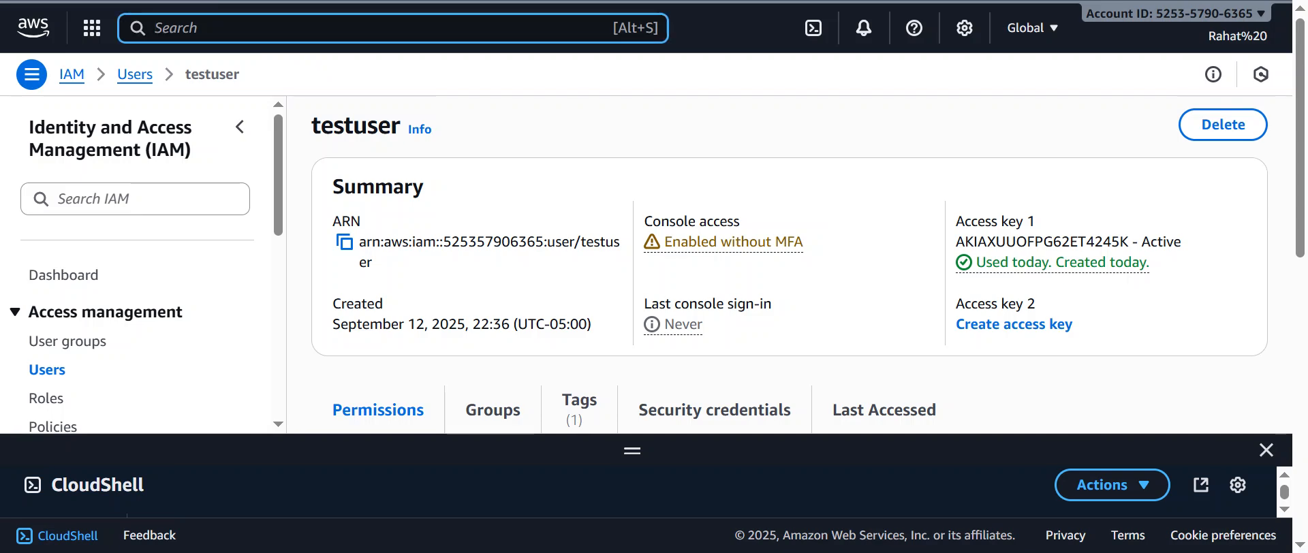
type("elead")
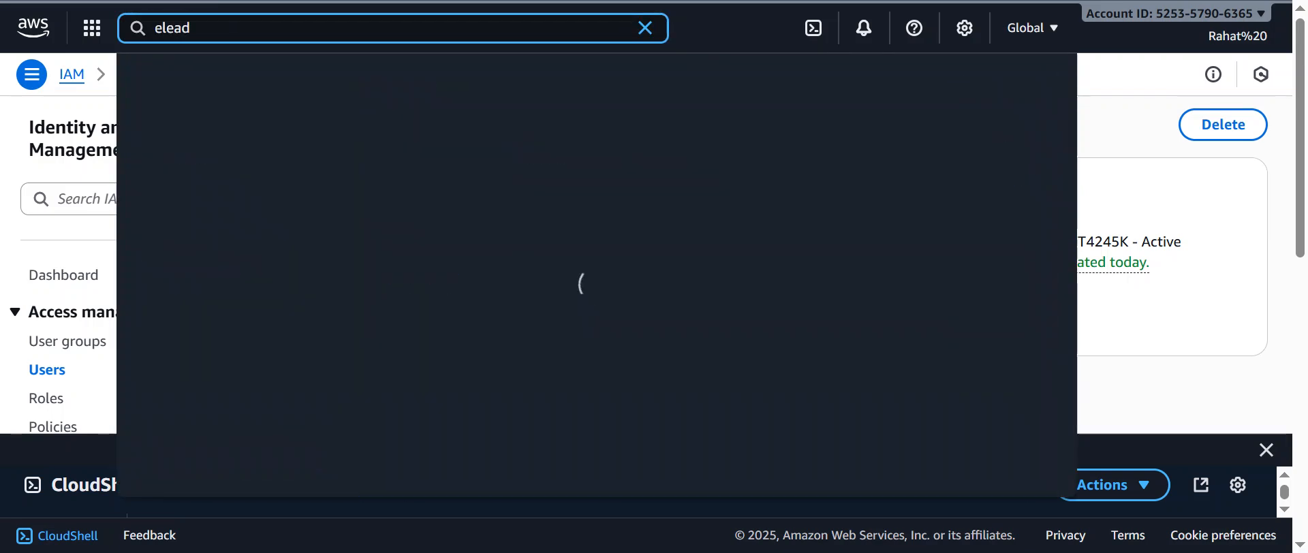
key("BackSpace")
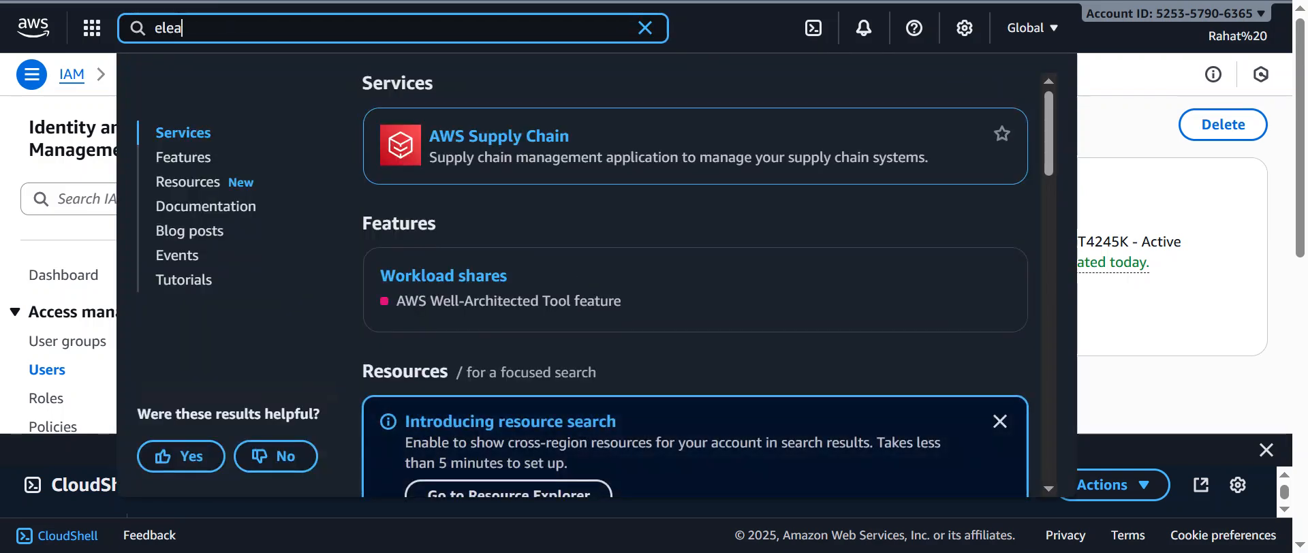
type("s")
key("BackSpace")
key("BackSpace")
key("BackSpace")
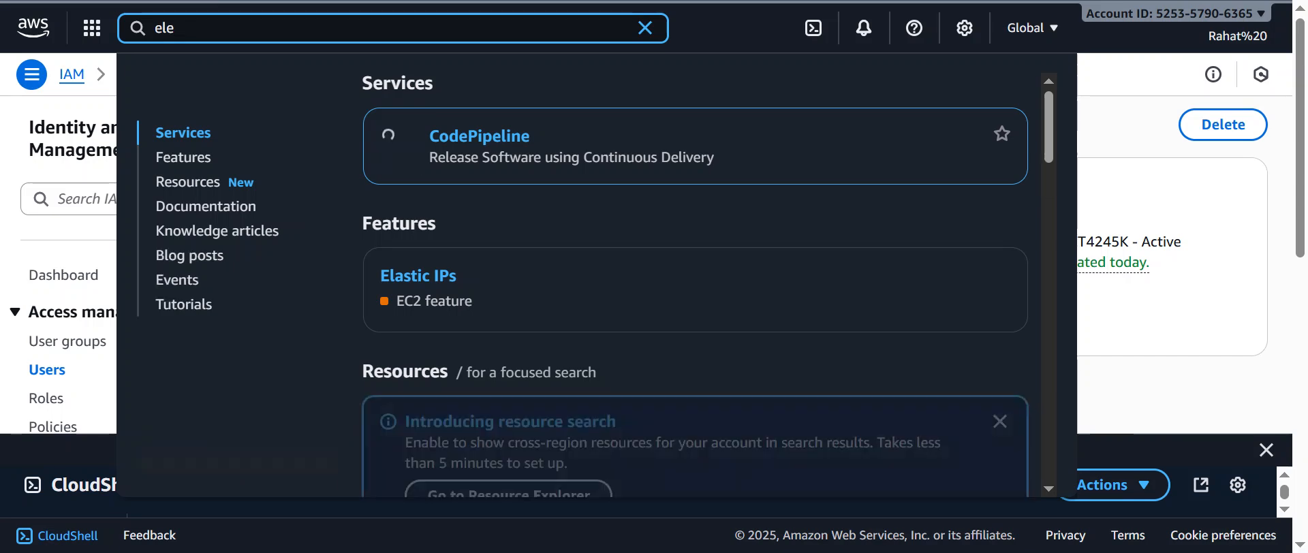
type("as")
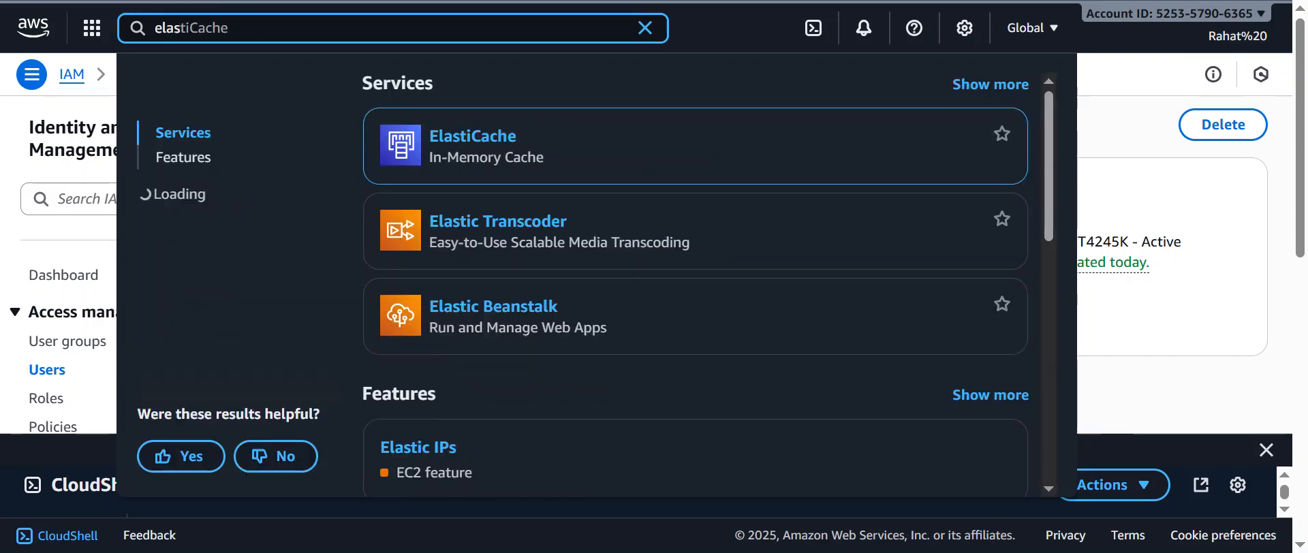
type("ti")
left_click(494, 314)
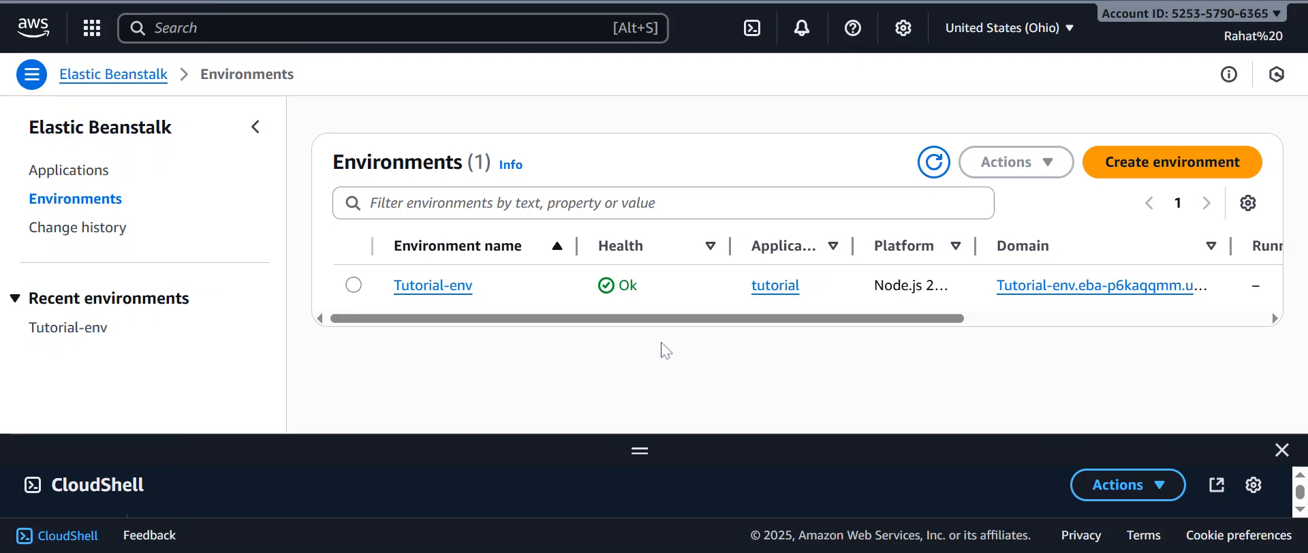
- Start creating a new Elastic Beanstalk web server environment and name the application testingserver
left_click_drag(652, 319, 622, 330)
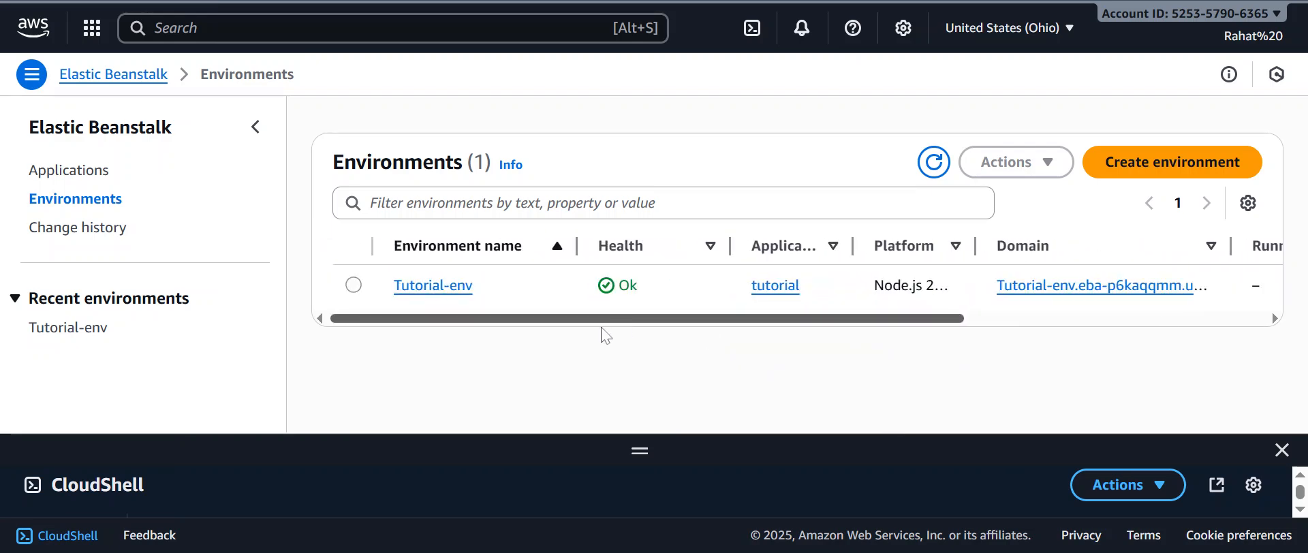
left_click(1137, 167)
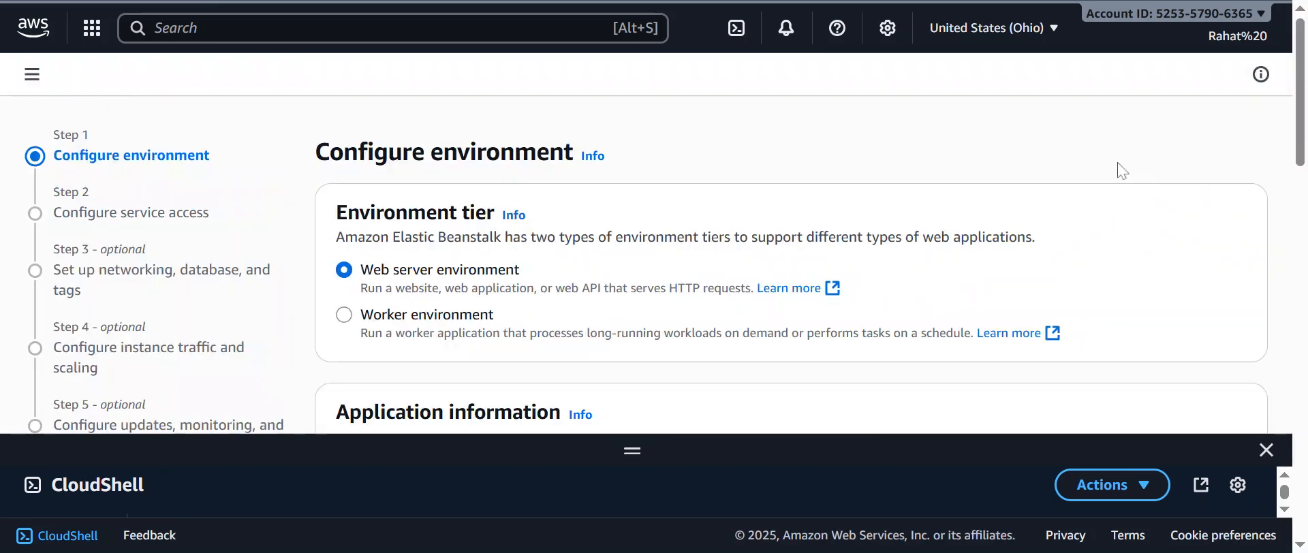
scroll(513, 263, "down", 2)
scroll(681, 198, "down", 2)
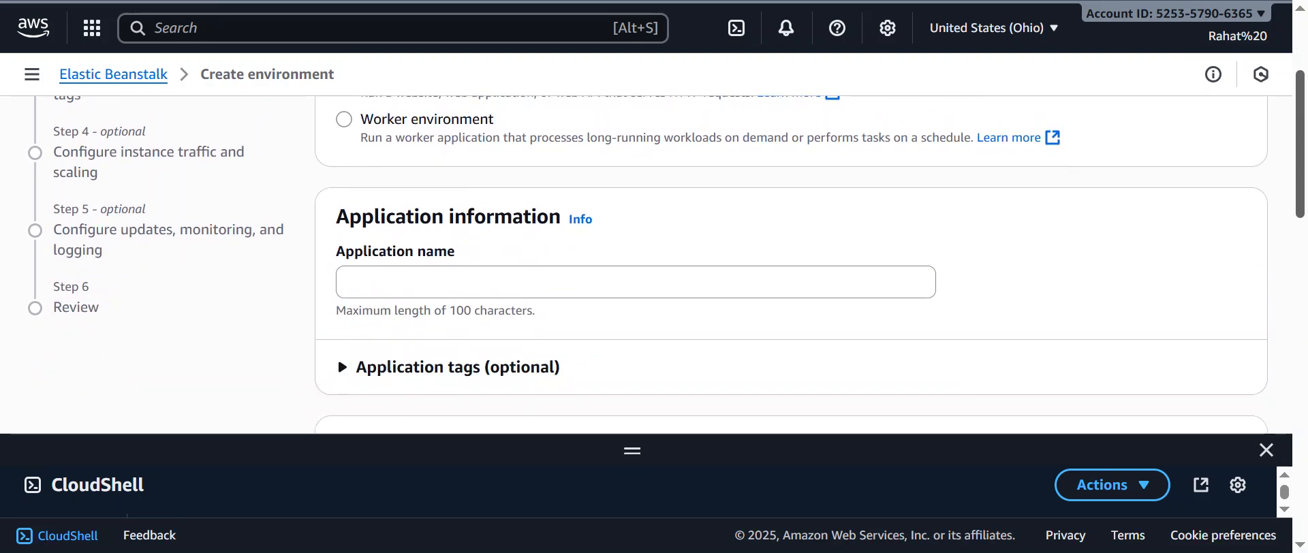
scroll(681, 198, "up", 2)
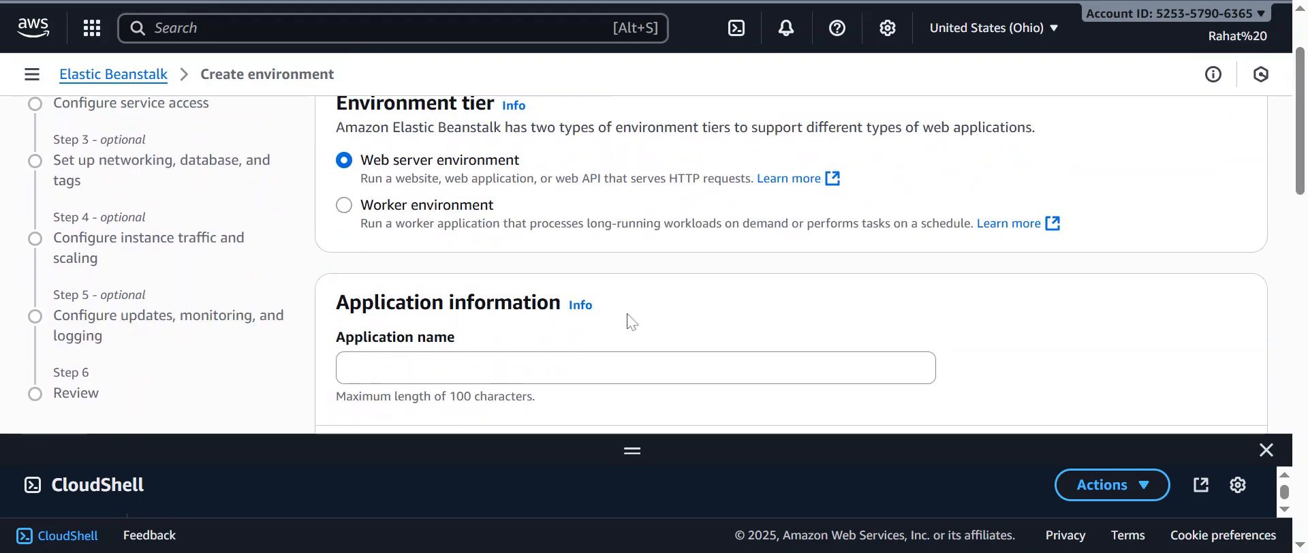
left_click(473, 371)
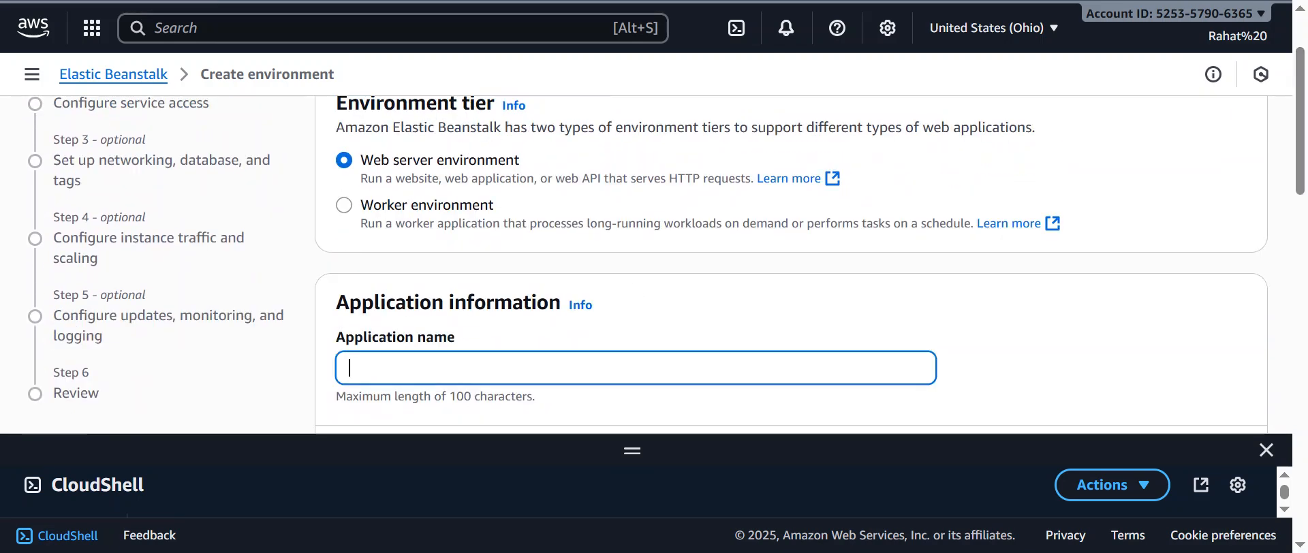
type("stingserver")
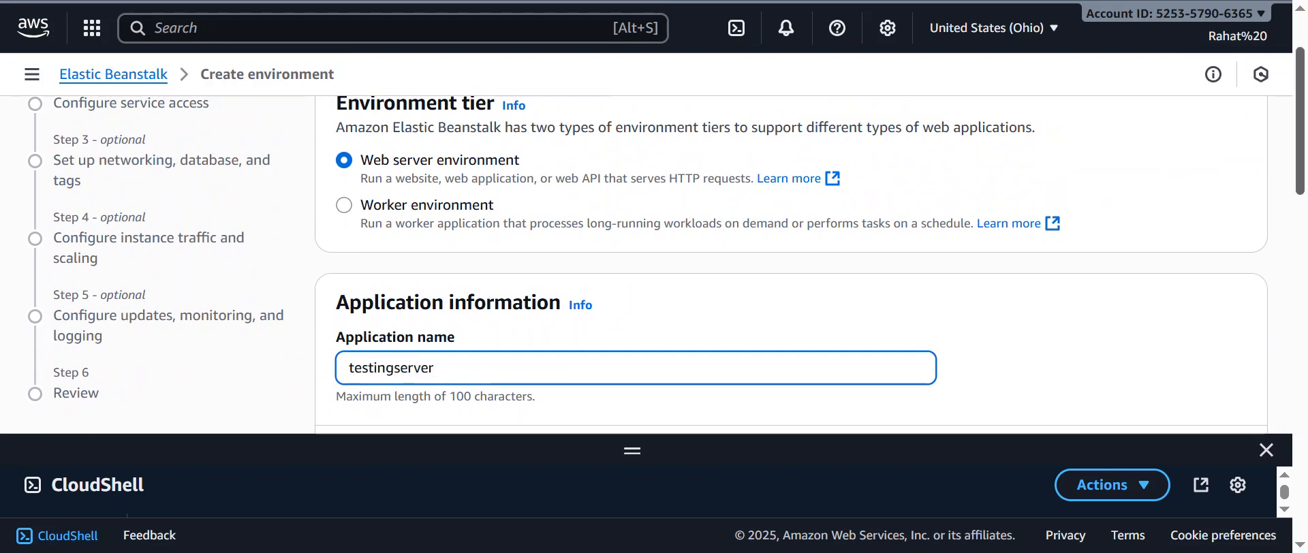
- Choose Node.js as the platform, keep the free-tier single instance preset and continue to the service access settings
scroll(790, 266, "down", 5)
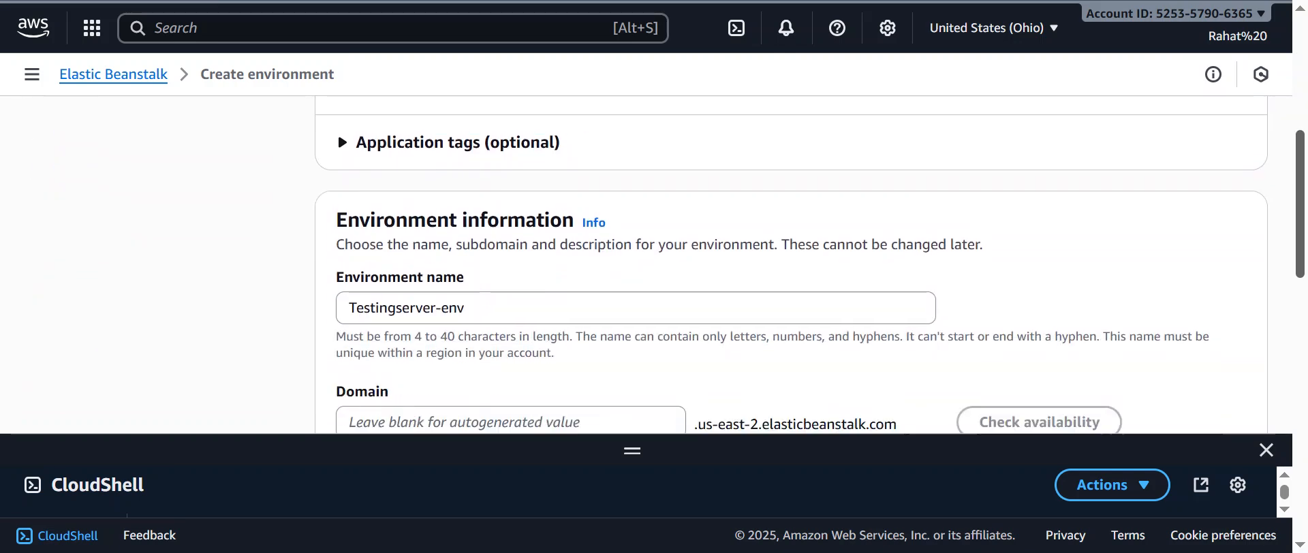
left_click_drag(1300, 215, 1300, 333)
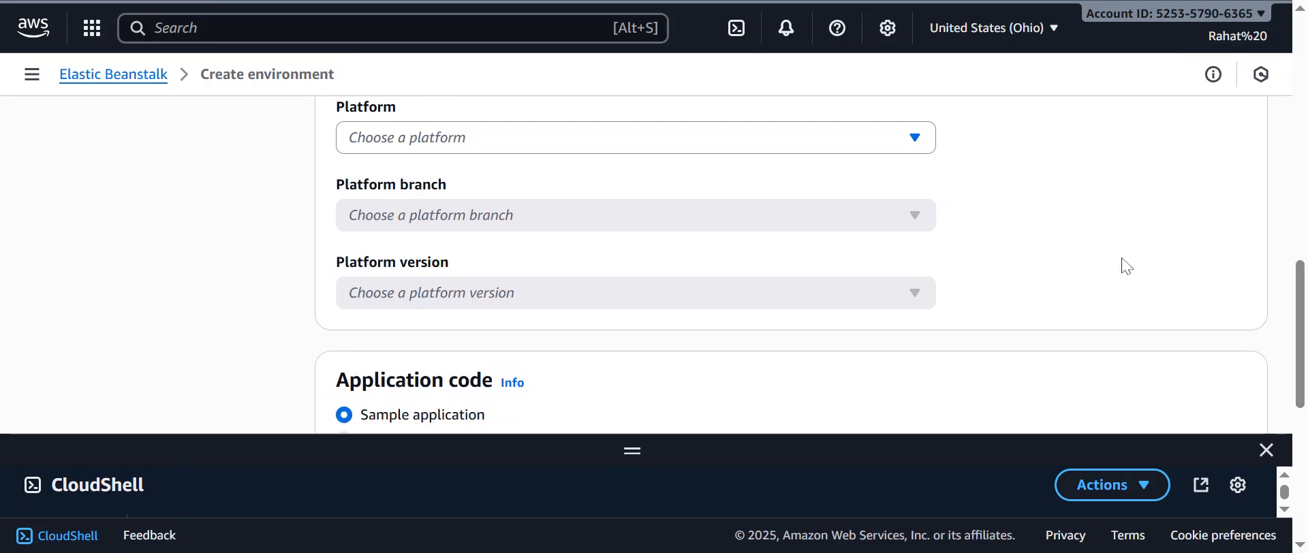
left_click(738, 143)
left_click(459, 326)
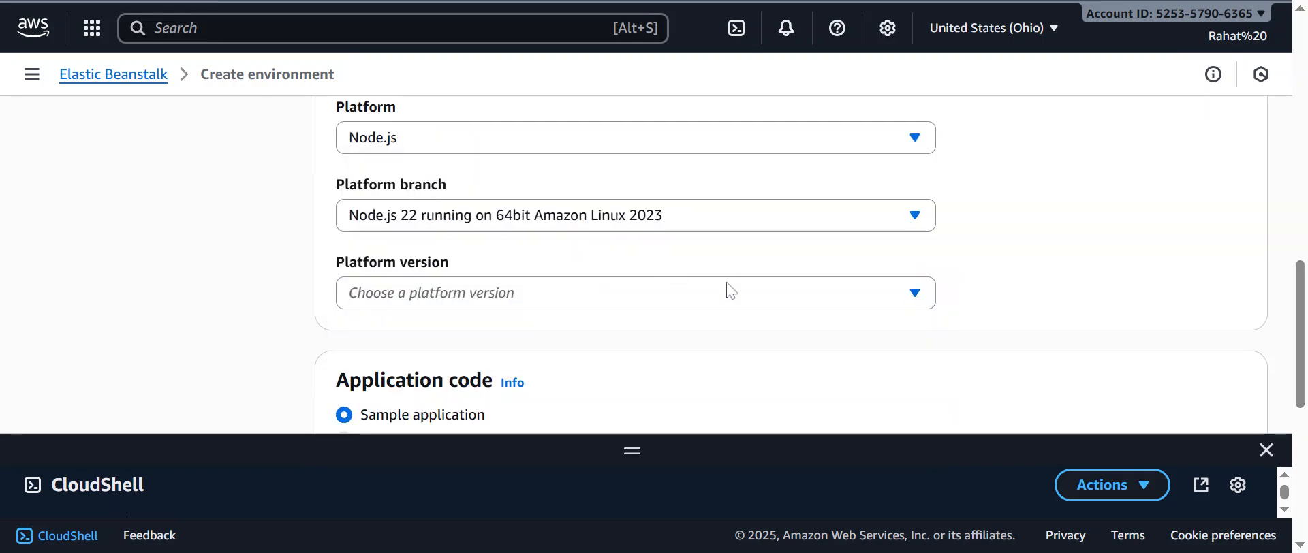
left_click_drag(1300, 334, 1302, 429)
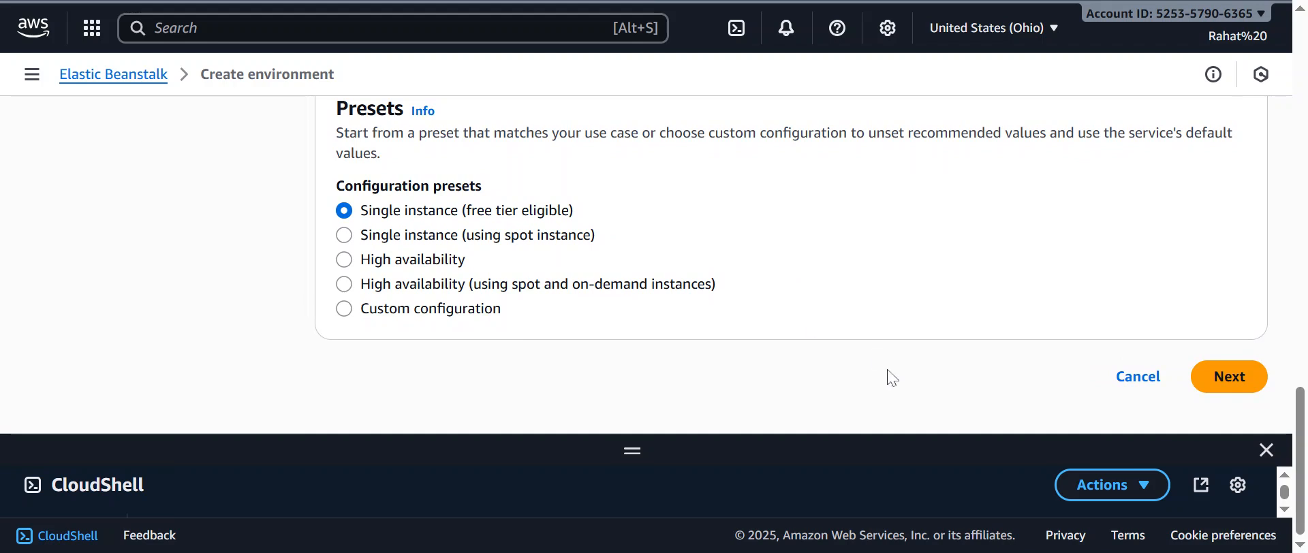
left_click(1225, 385)
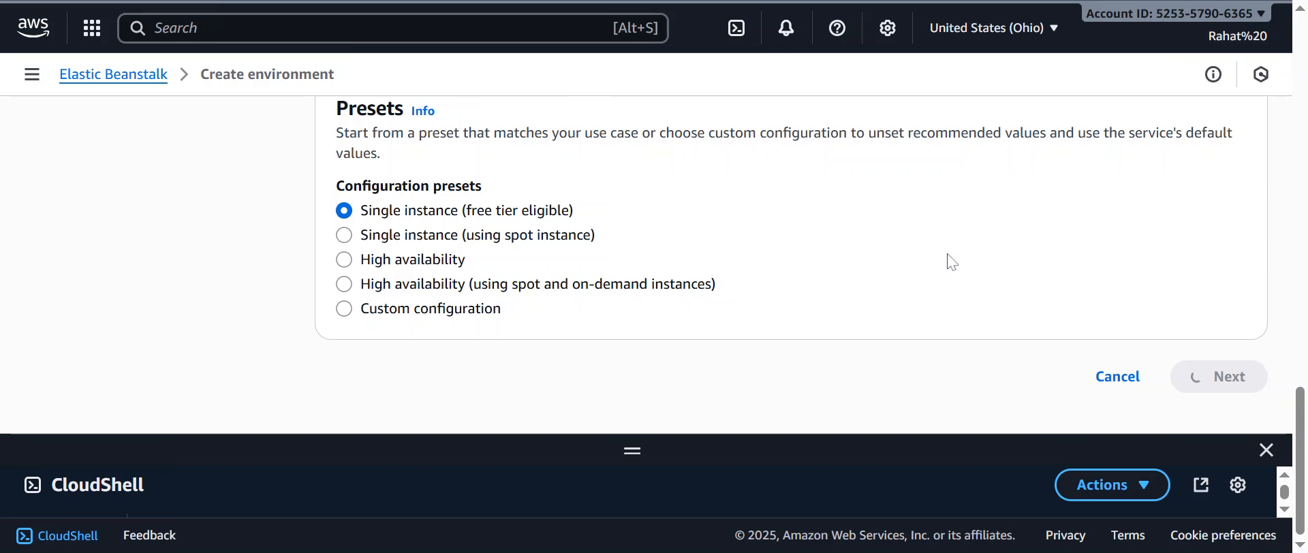
- Check the available service roles and EC2 instance profiles in the service access settings
left_click_drag(1300, 170, 1300, 274)
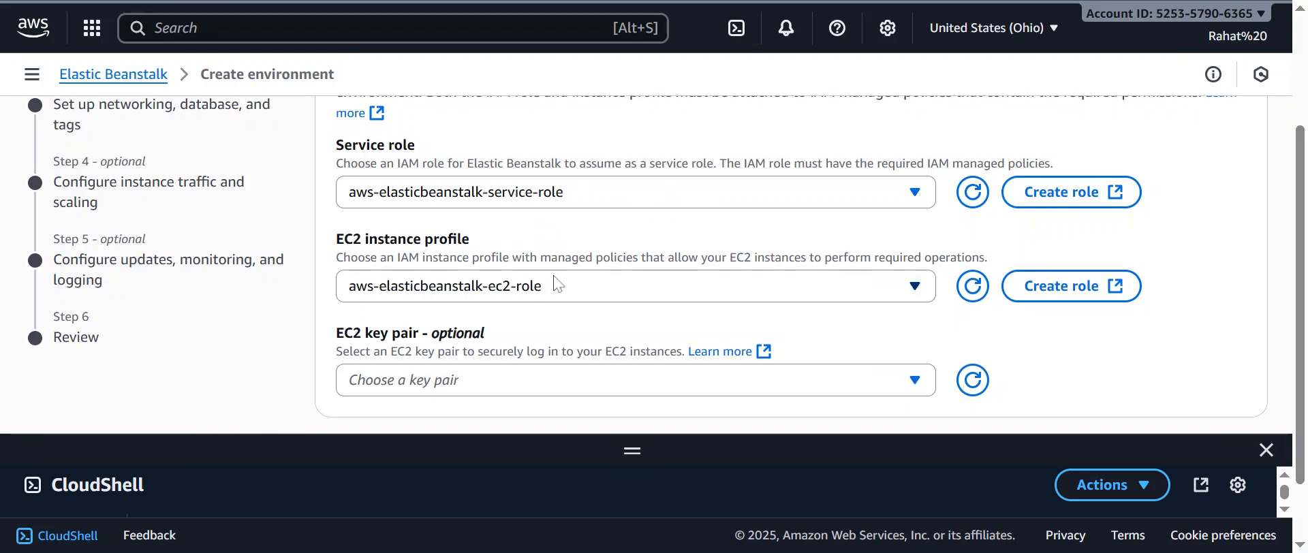
left_click(974, 193)
left_click(912, 205)
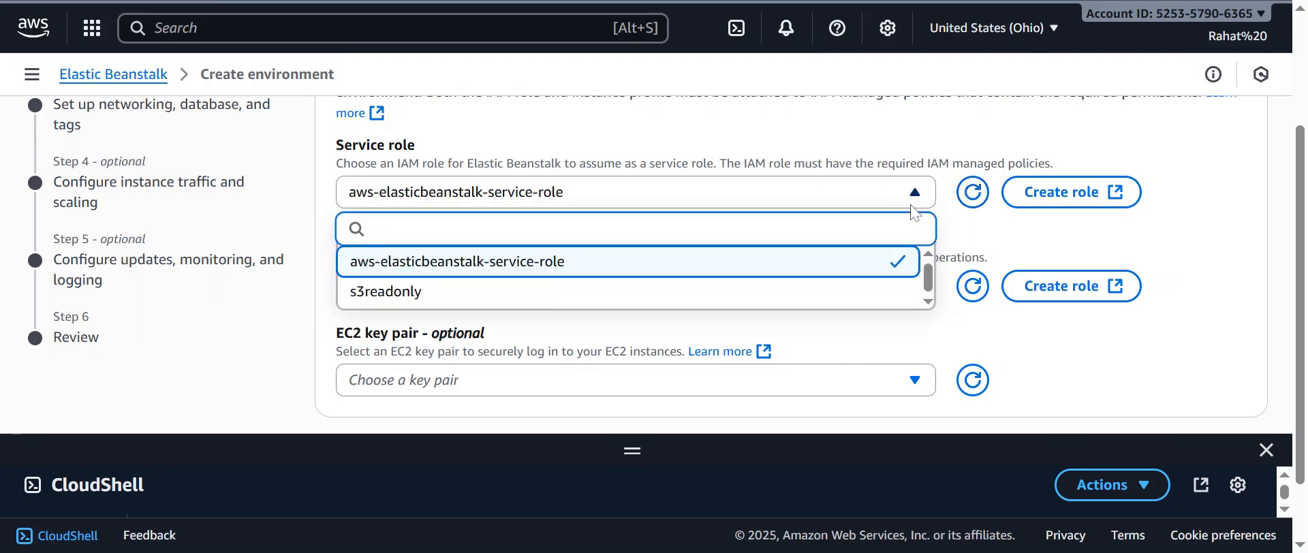
left_click(833, 148)
left_click(1044, 204)
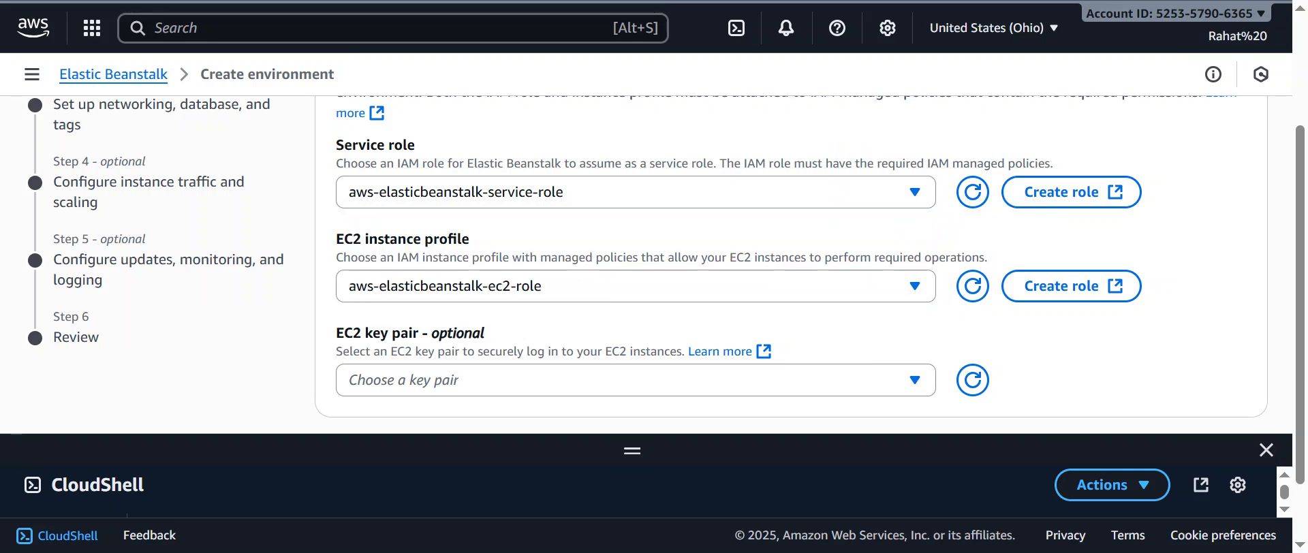
left_click(914, 194)
left_click(914, 198)
left_click(915, 289)
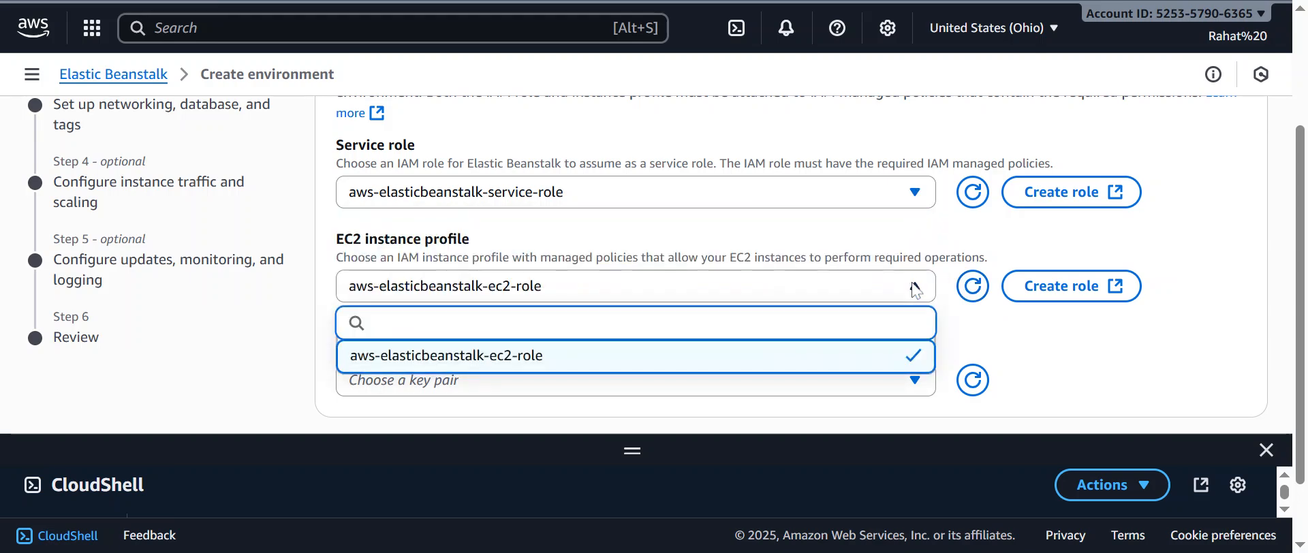
left_click(915, 289)
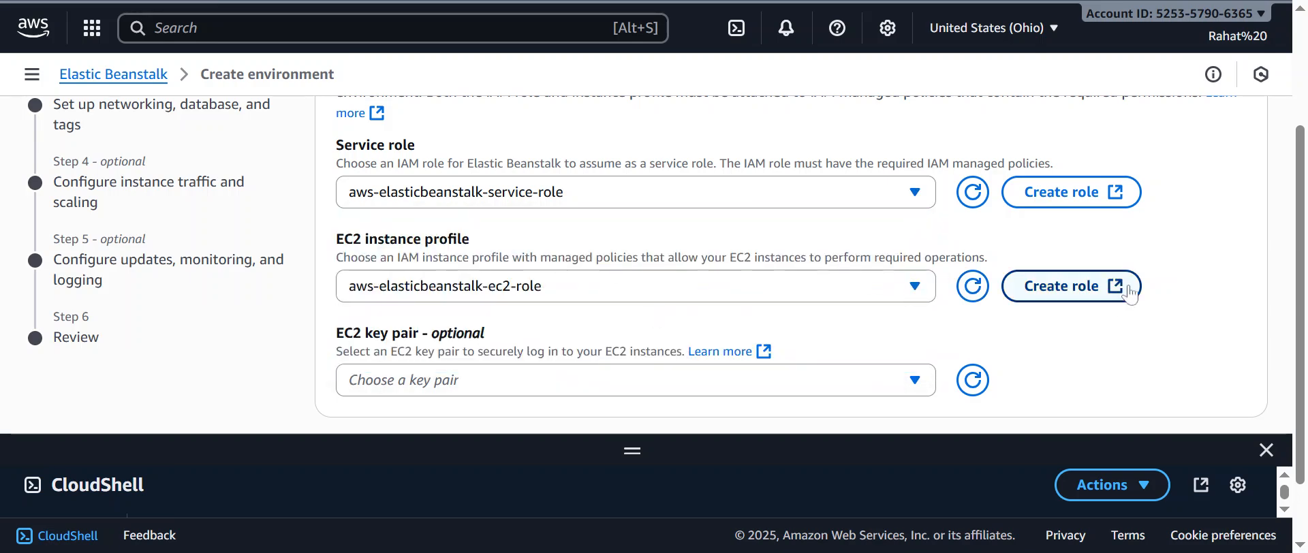
- Check the EC2 key pair options and continue to the networking, database and tags settings without selecting one
scroll(890, 315, "down", 2)
left_click(898, 308)
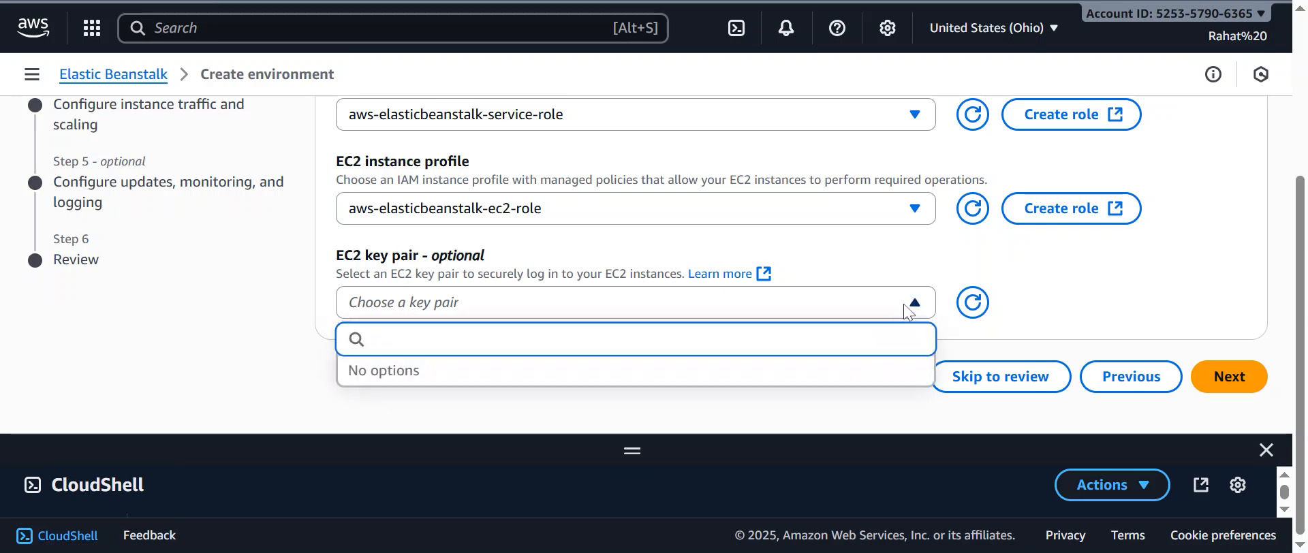
left_click(898, 308)
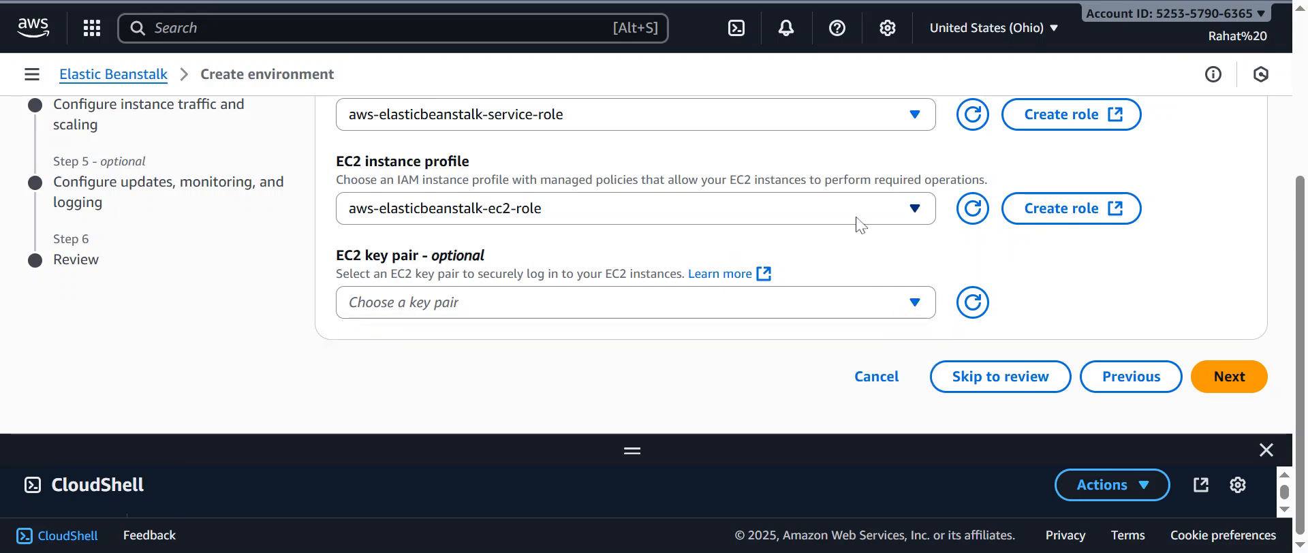
left_click(1227, 390)
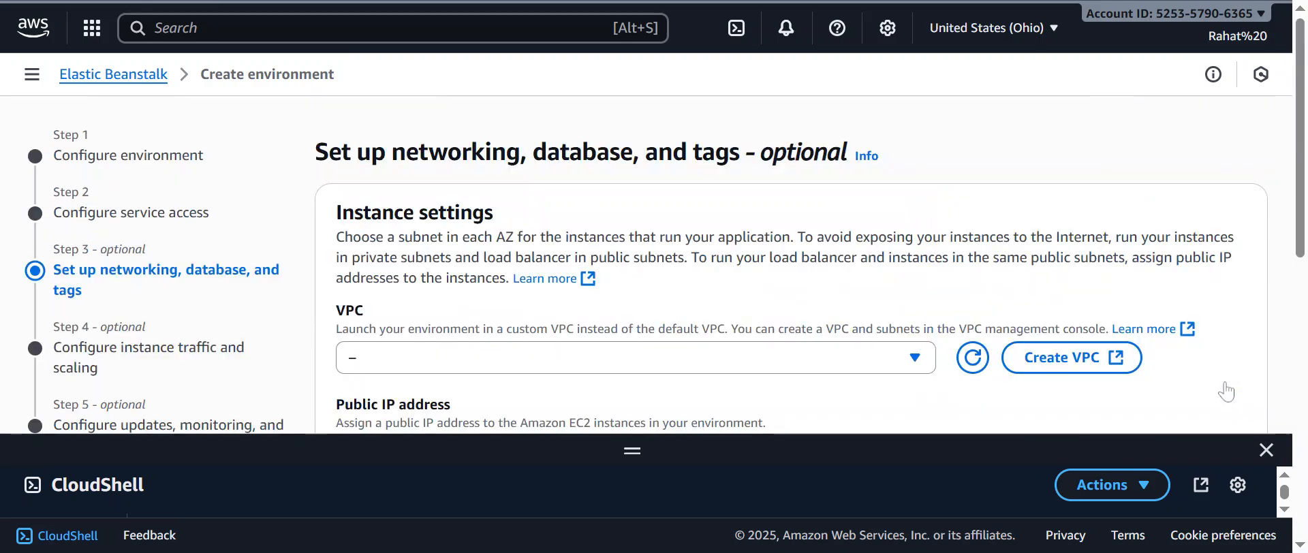
- Select the VPC vpc-0fb40f08bcc9957d5 (172.31.0.0/16) for the environment's instances
scroll(1140, 388, "down", 1)
scroll(1300, 116, "up", 1)
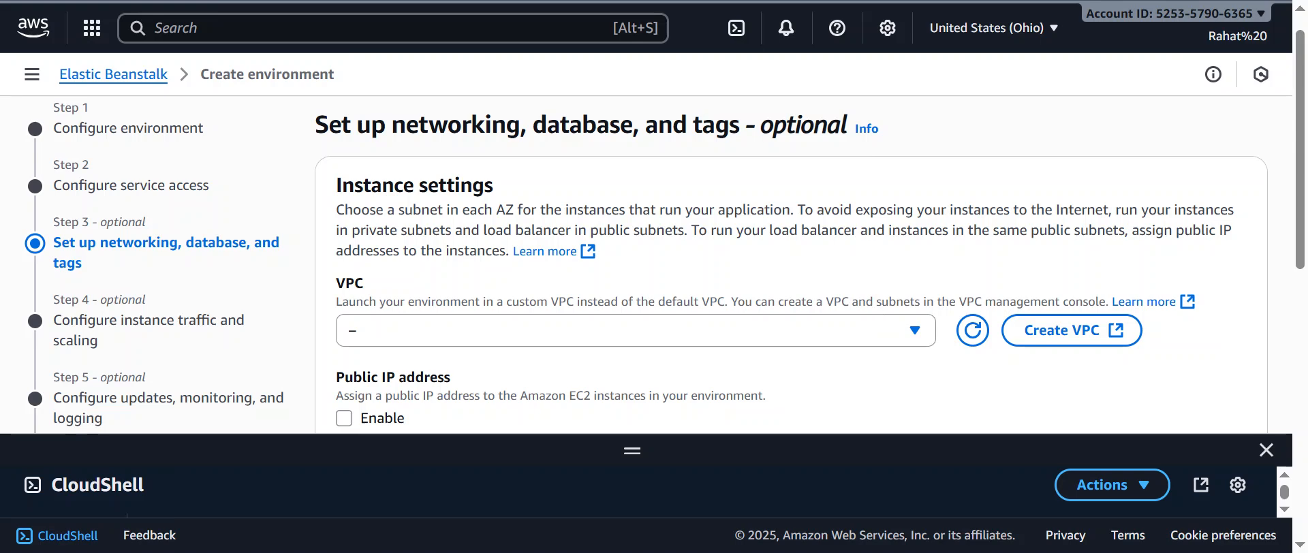
scroll(1231, 139, "down", 2)
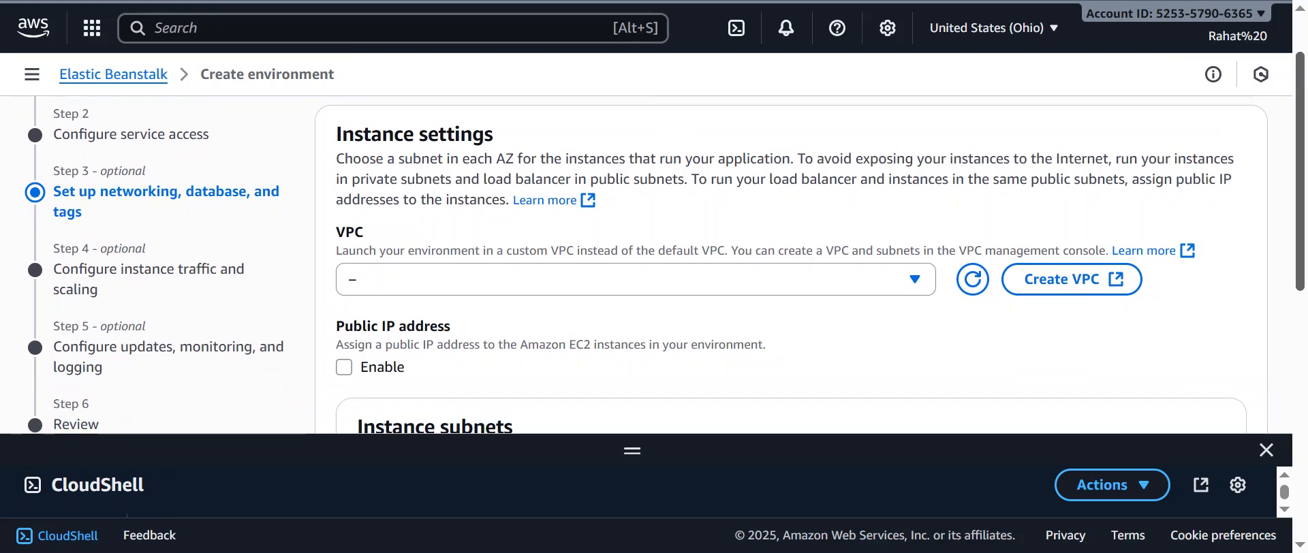
scroll(947, 273, "up", 1)
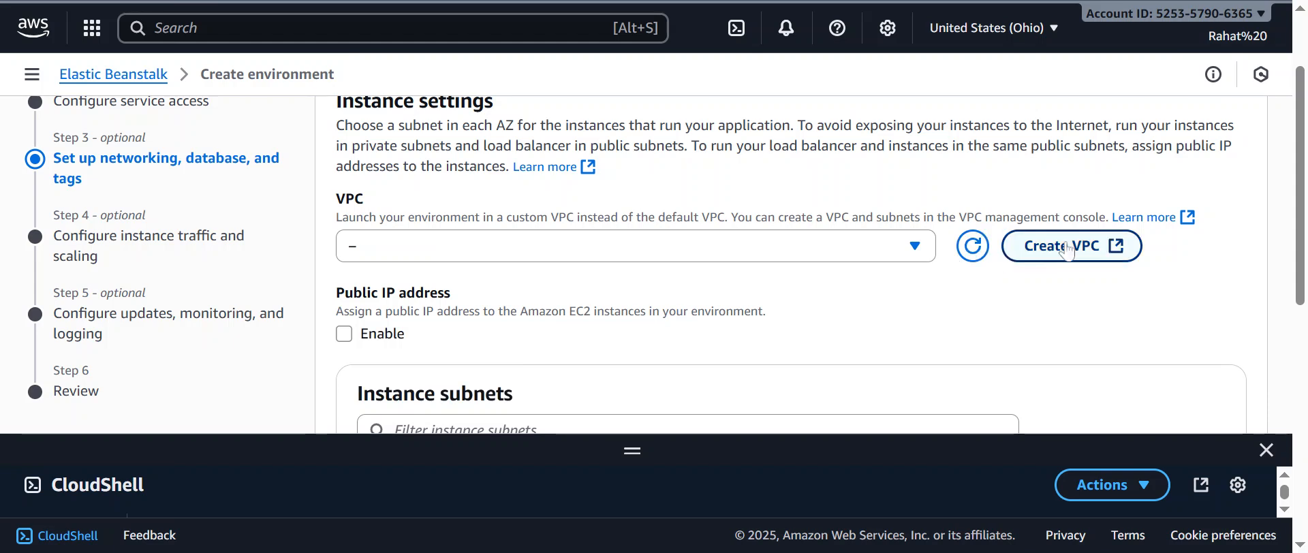
left_click(921, 252)
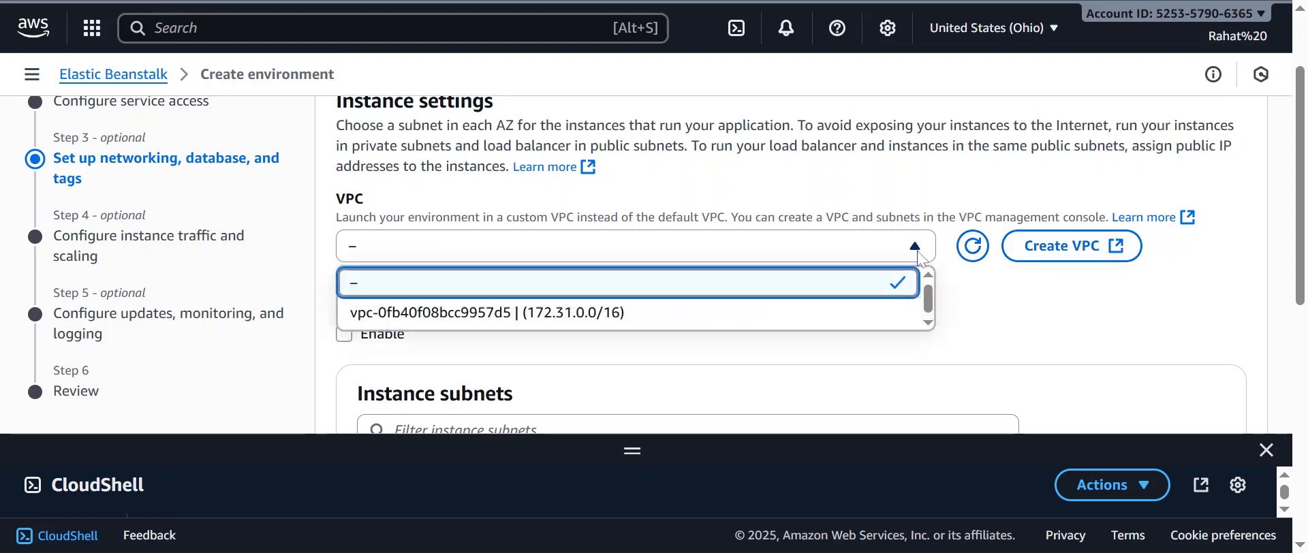
left_click(569, 315)
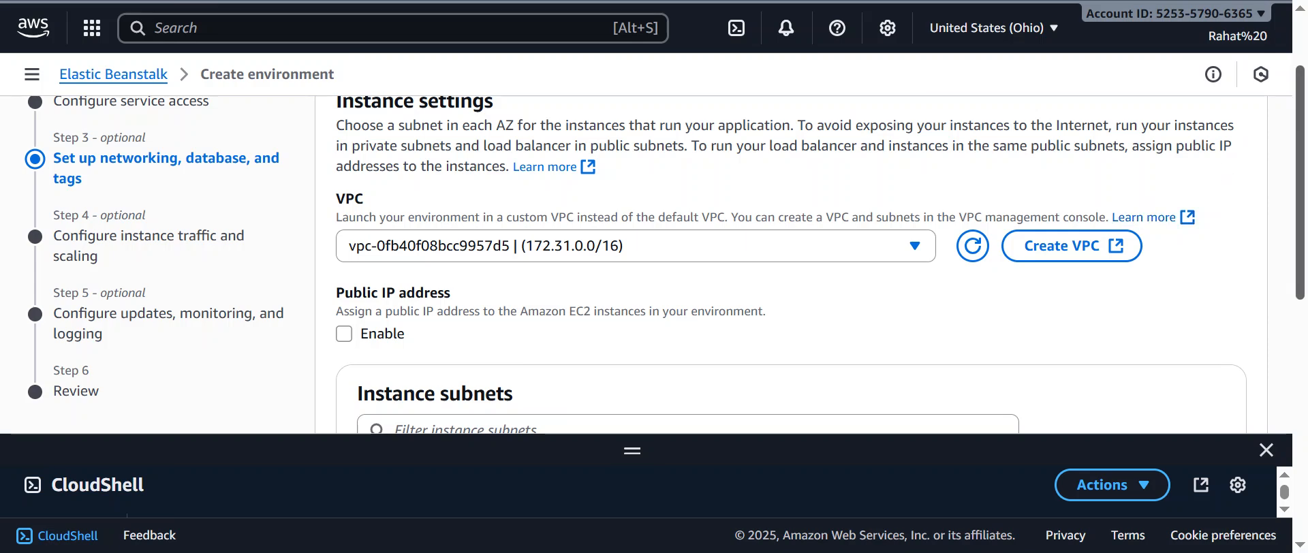
- Select the us-east-2c instance subnet, leave the database disabled and continue to the instance traffic and scaling settings
scroll(1300, 204, "down", 1)
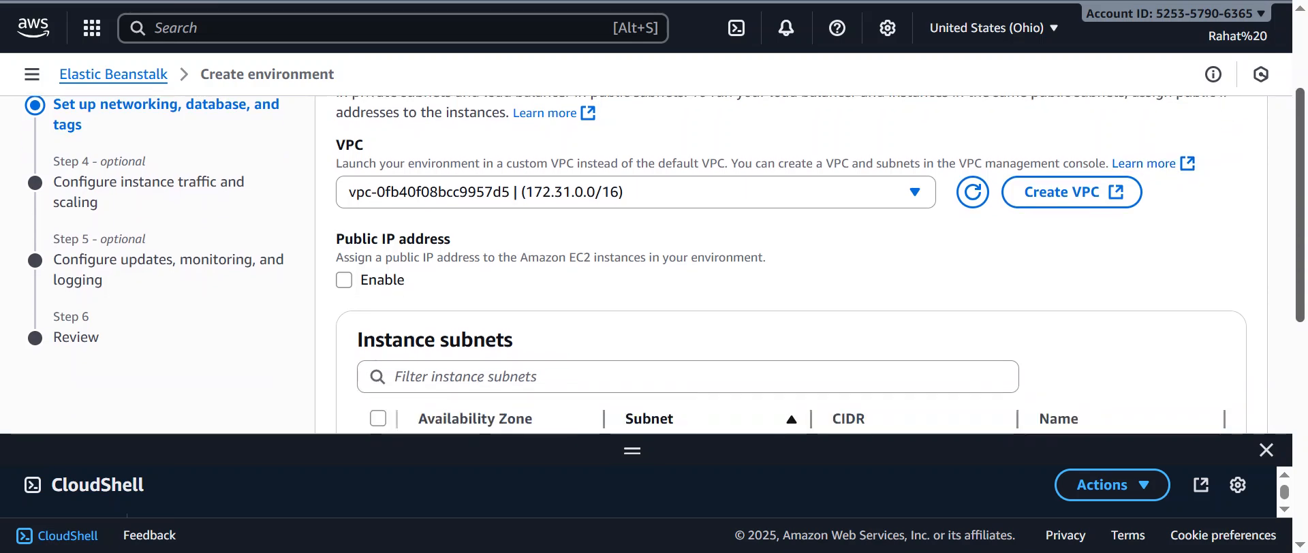
scroll(790, 266, "down", 2)
scroll(790, 266, "down", 3)
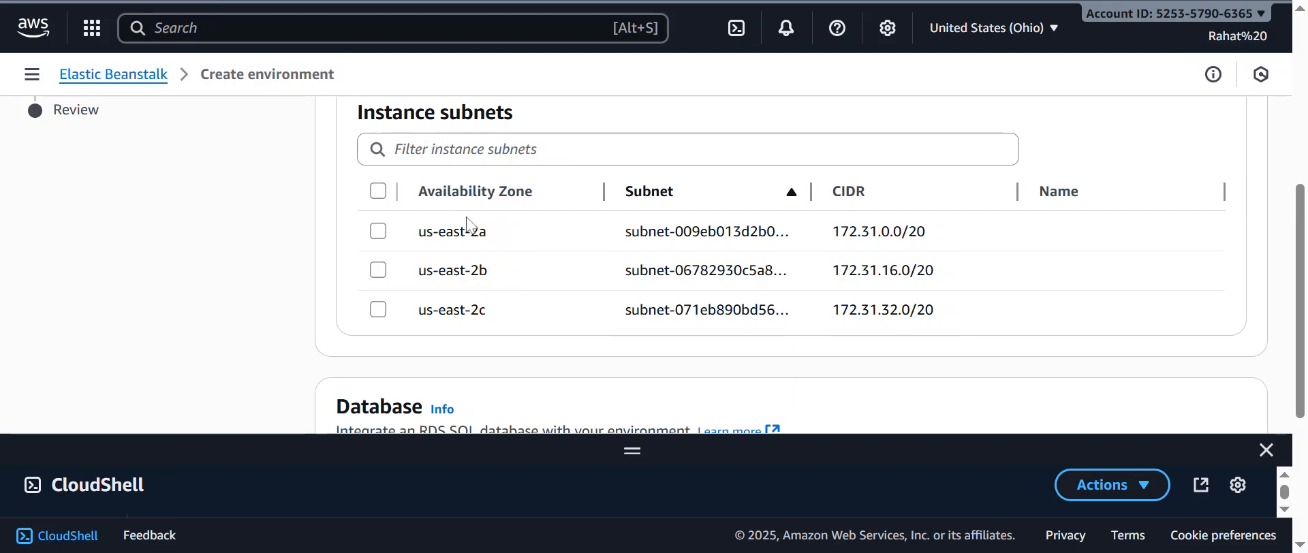
left_click(380, 315)
left_click(439, 271)
scroll(806, 234, "down", 3)
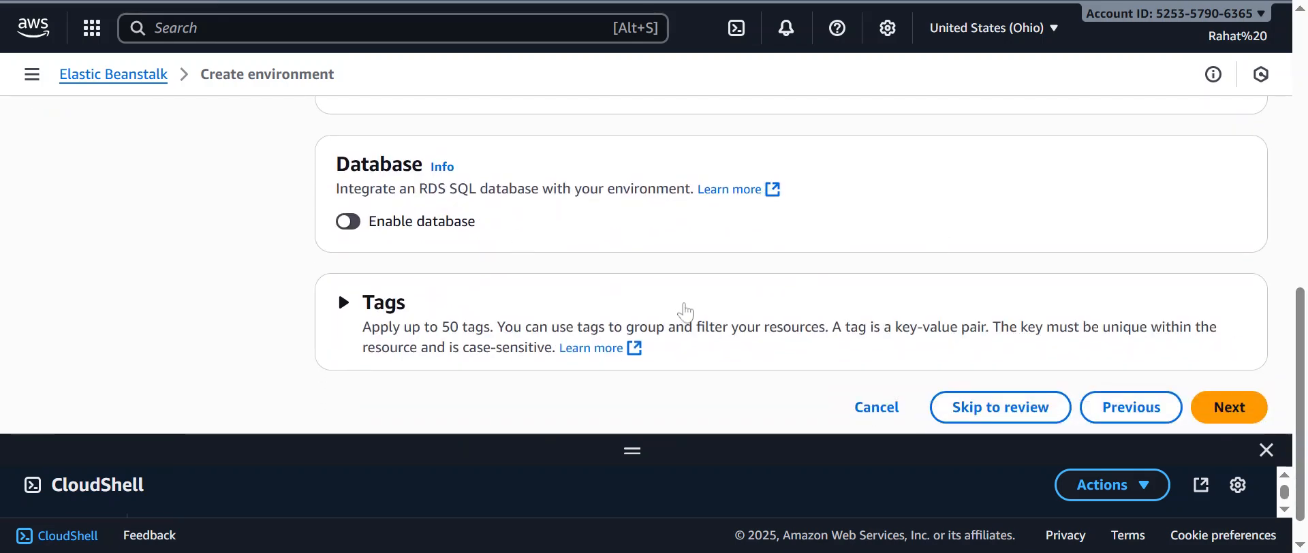
left_click(1229, 404)
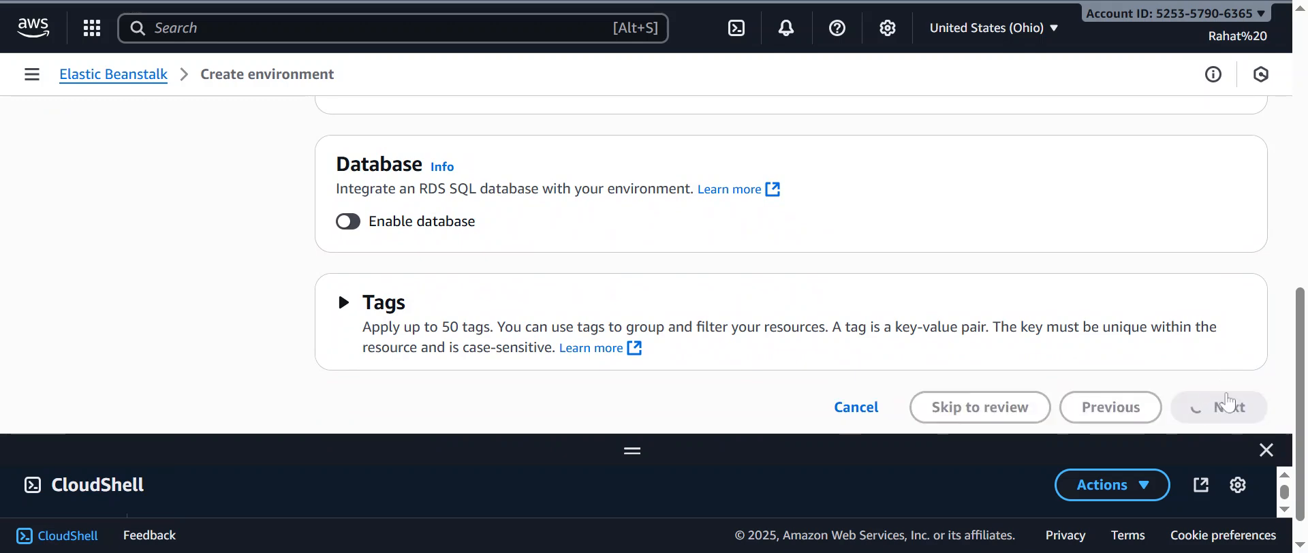
- Check the root volume types available for the EC2 instances, keeping the container default
mouse_move(1299, 89)
left_mouse_down()
mouse_move(1299, 118)
mouse_move(1300, 102)
left_mouse_up()
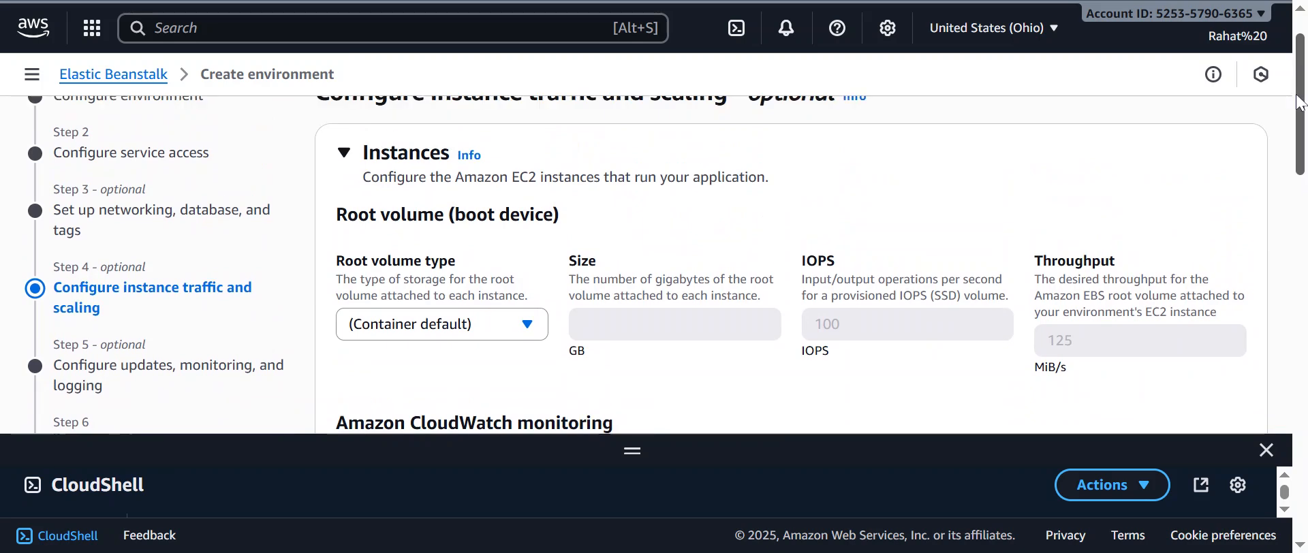
left_click(490, 330)
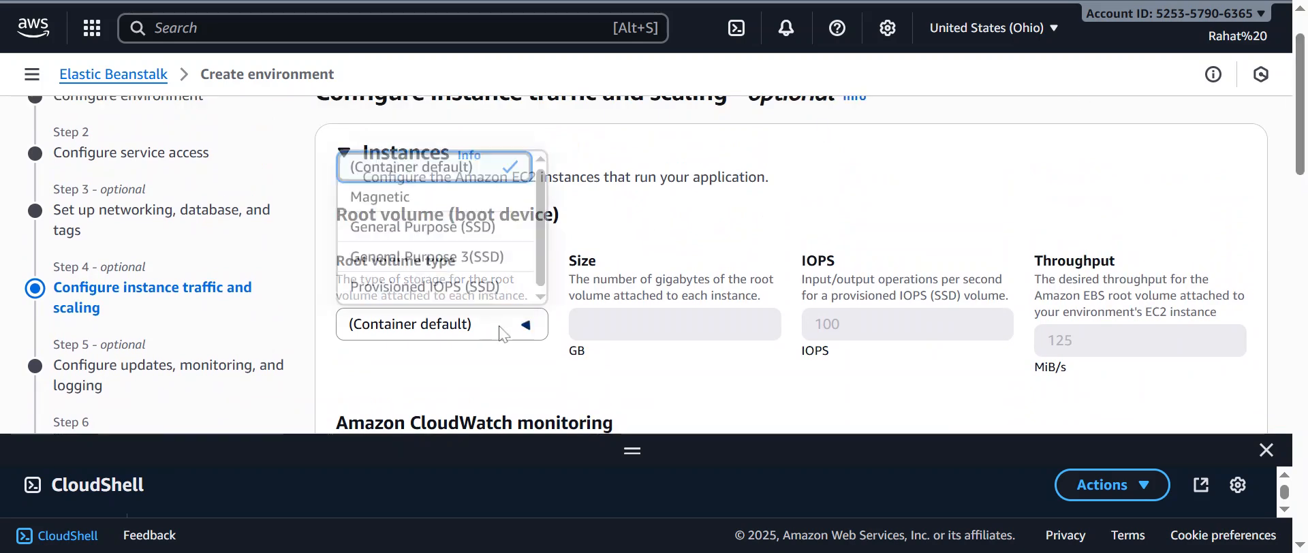
left_click(501, 333)
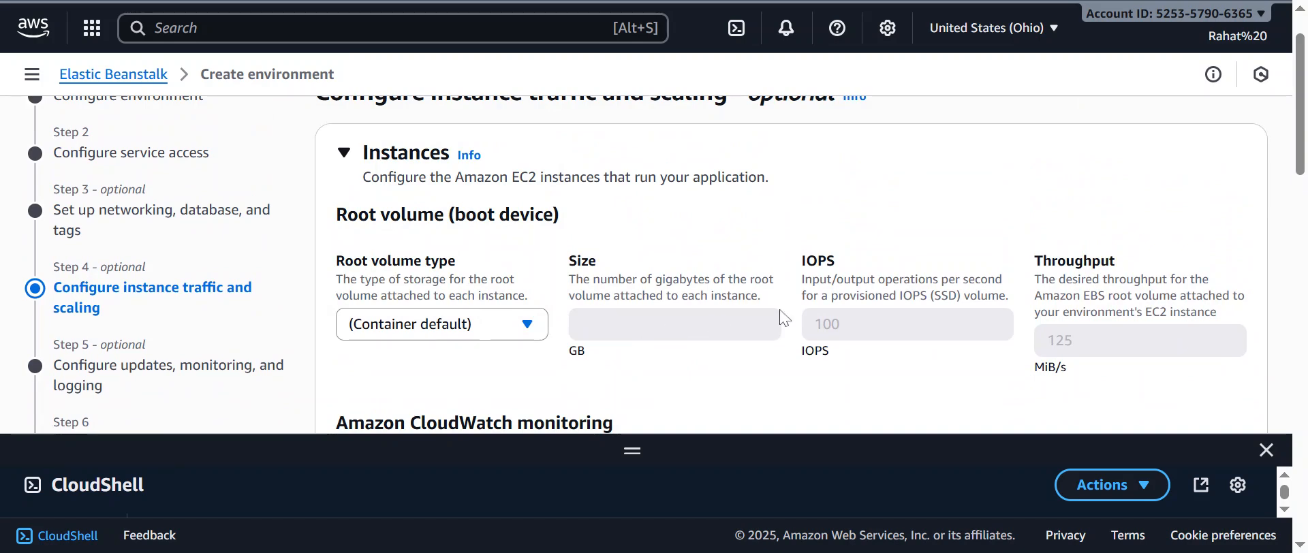
- Check the monitoring interval choices for Amazon CloudWatch and keep the 5 minute interval
scroll(1300, 136, "down", 3)
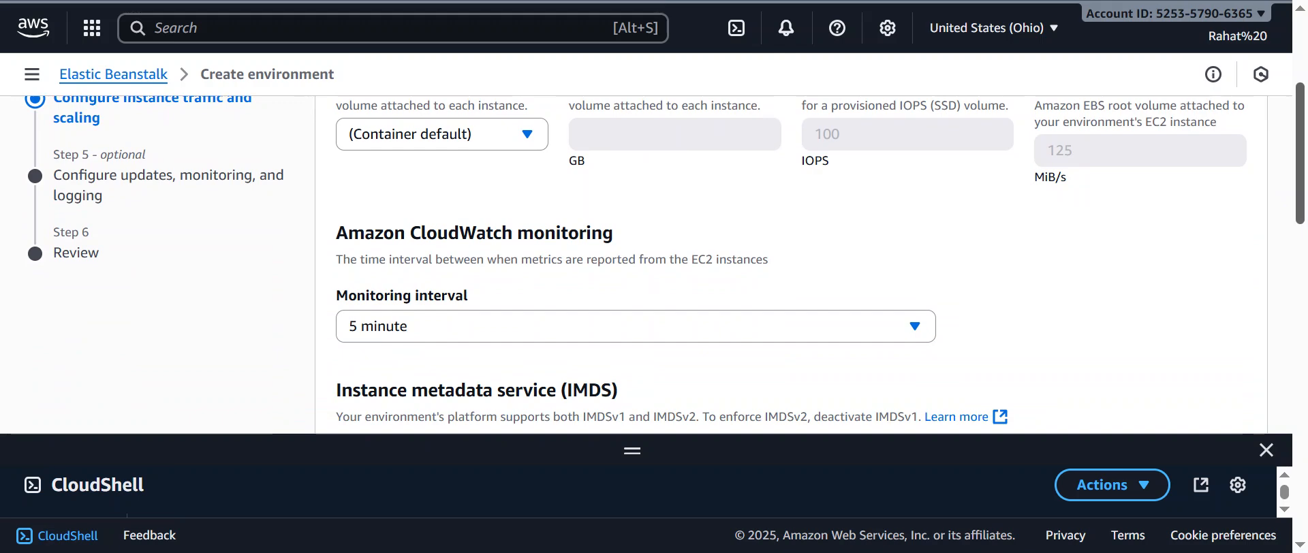
scroll(791, 266, "up", 2)
scroll(790, 266, "down", 4)
mouse_move(1301, 182)
left_mouse_down()
mouse_move(1301, 203)
mouse_move(1301, 154)
mouse_move(1297, 170)
left_mouse_up()
scroll(1301, 178, "down", 1)
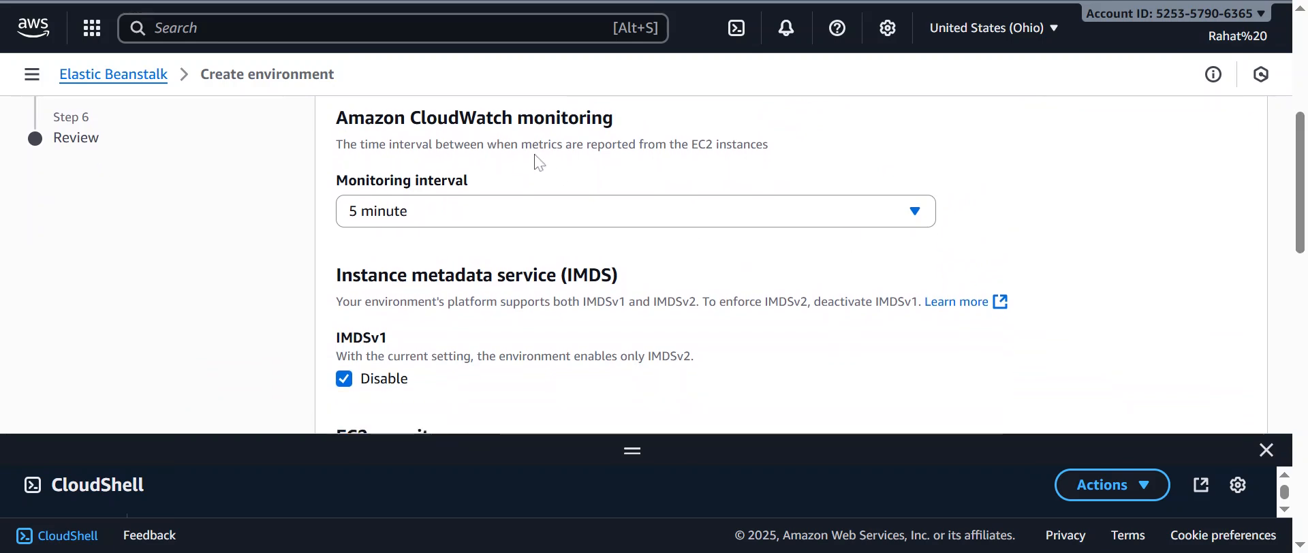
left_click(653, 219)
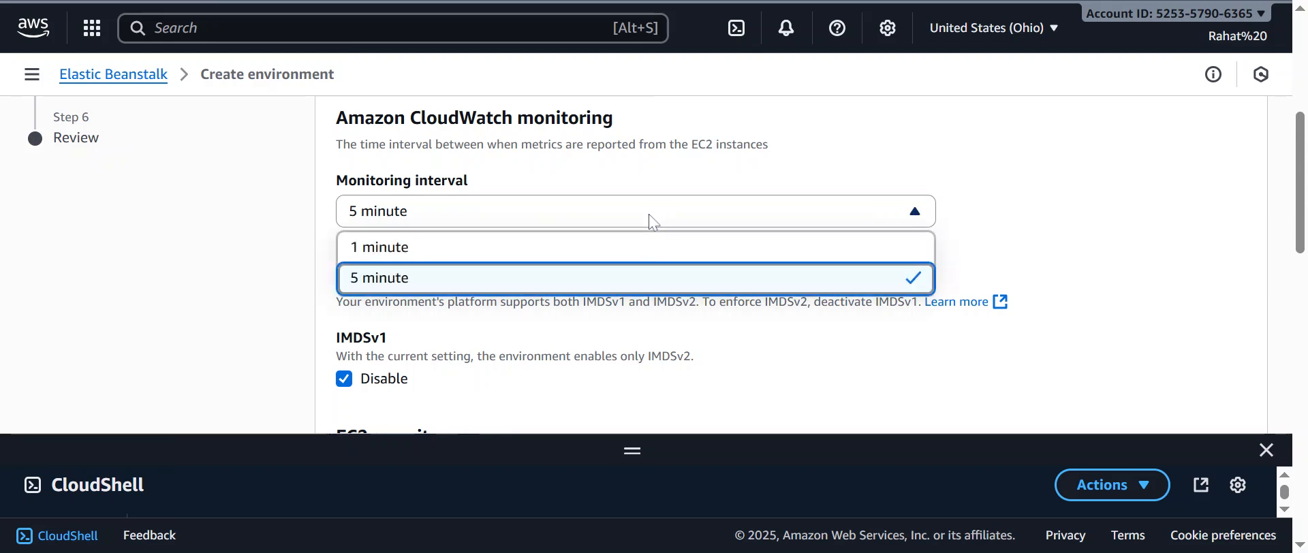
left_click(452, 180)
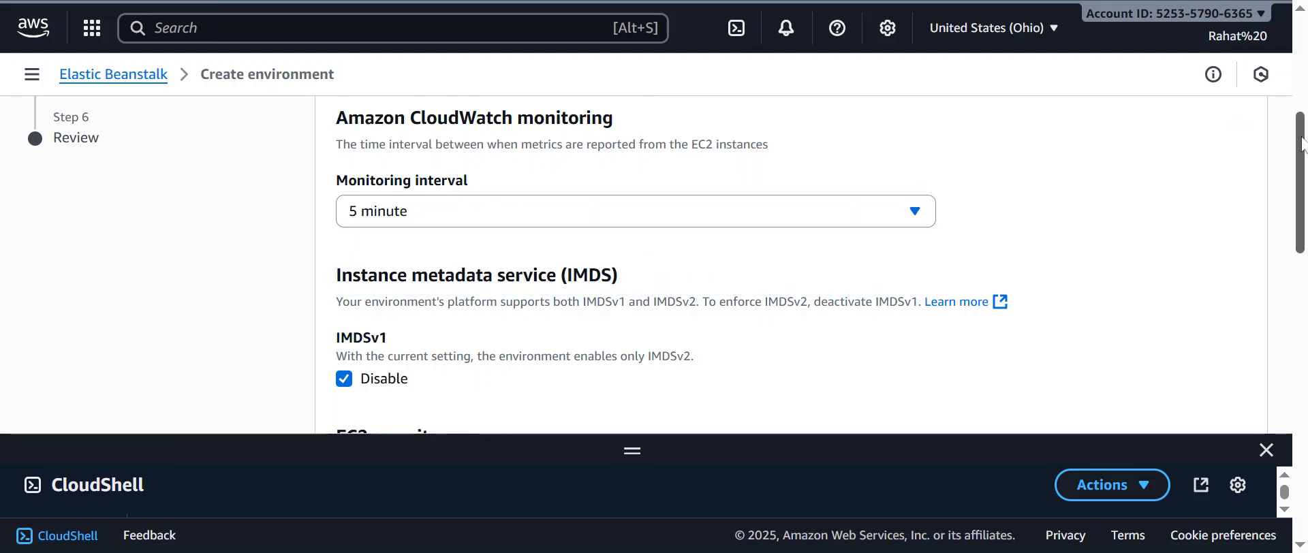
- Keep the single On-Demand instance, x86_64 architecture and t3.micro/t3.small types, and continue to the updates, monitoring and logging settings
left_click_drag(1303, 138, 1305, 305)
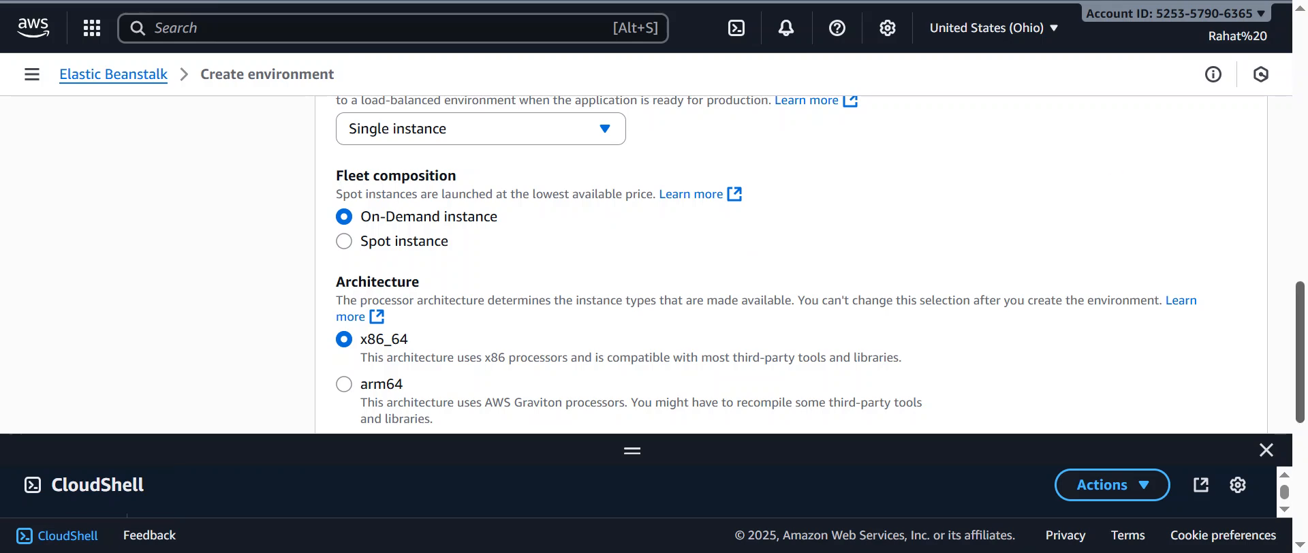
left_click_drag(1302, 334, 1302, 438)
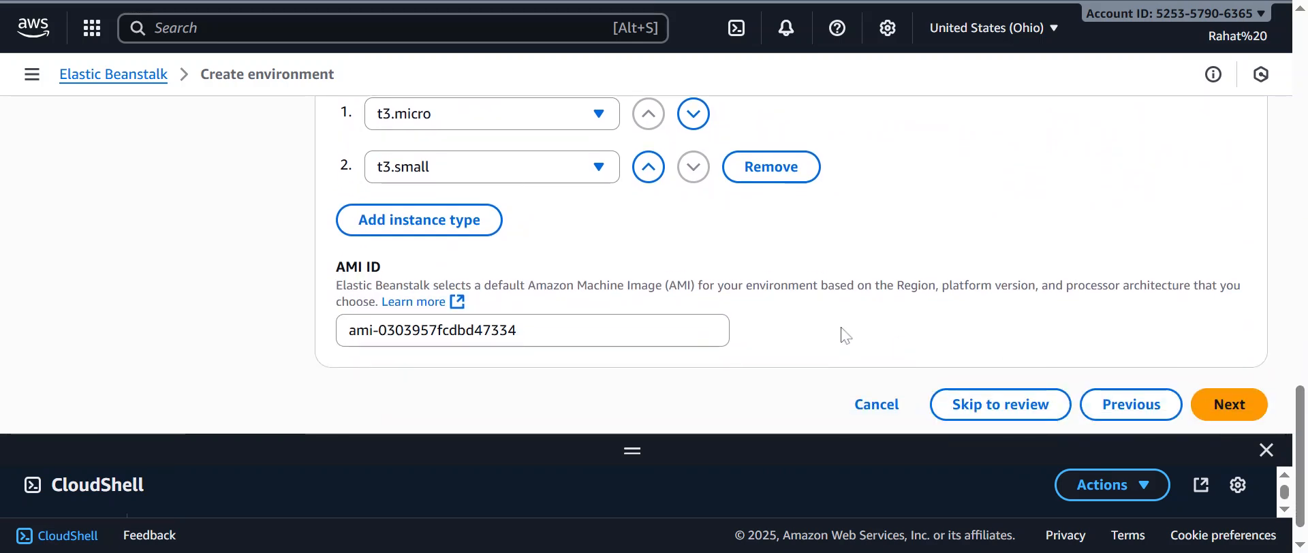
left_click(1210, 396)
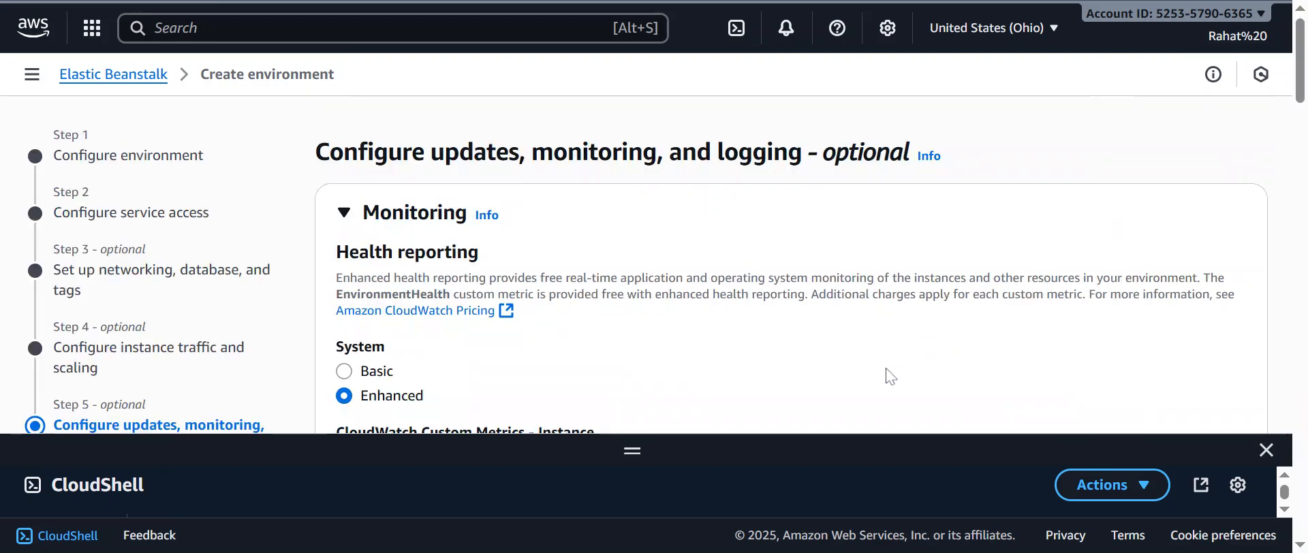
- Shrink the CloudShell pane and examine the health reporting, managed updates and email notification settings
left_click_drag(844, 446, 843, 545)
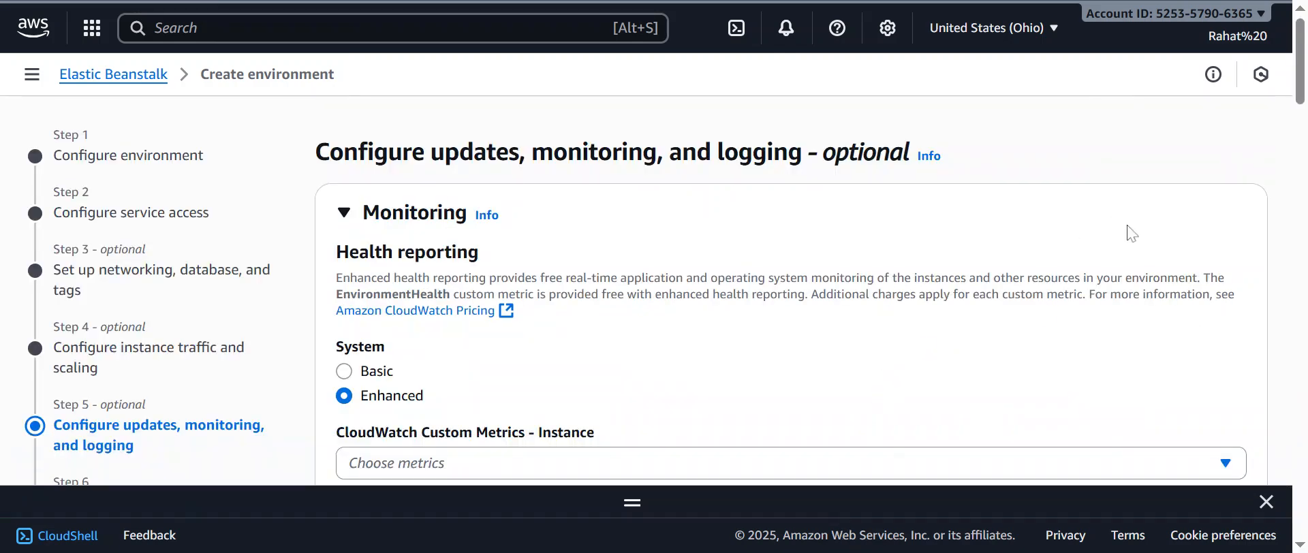
scroll(1300, 61, "down", 2)
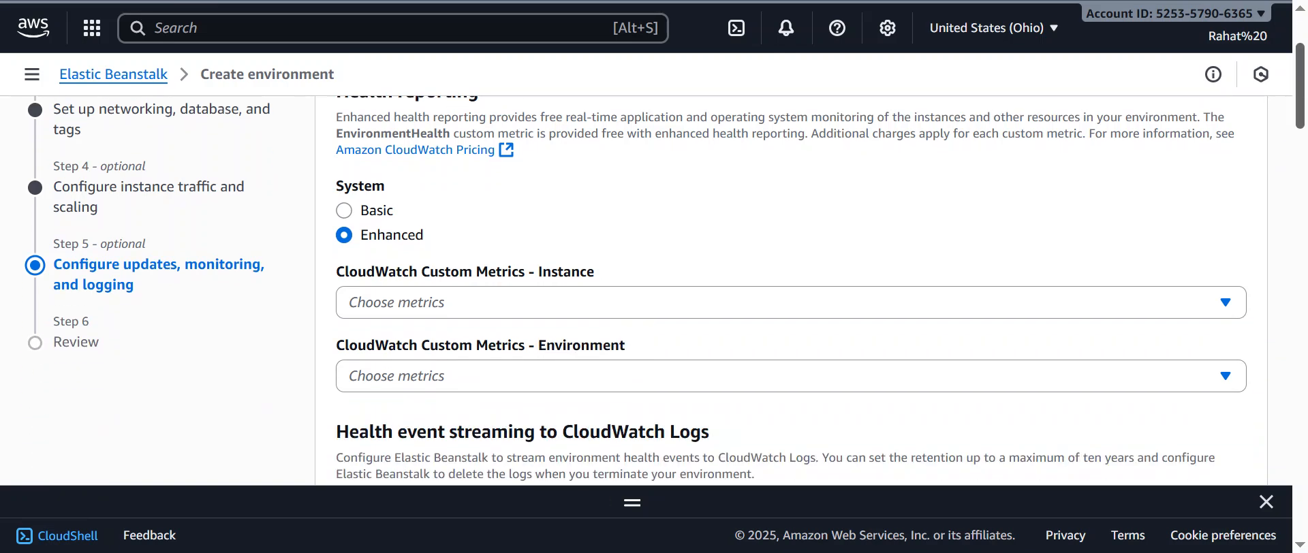
left_click_drag(1300, 87, 1300, 88)
scroll(791, 286, "down", 1)
left_click(839, 207)
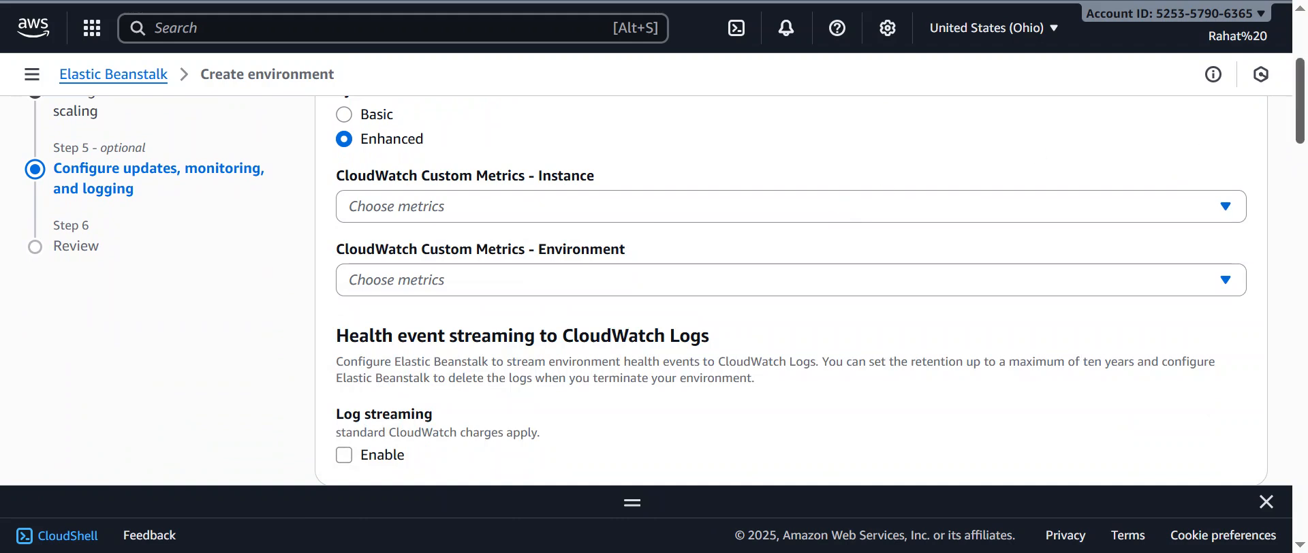
scroll(1300, 102, "down", 4)
scroll(790, 286, "down", 2)
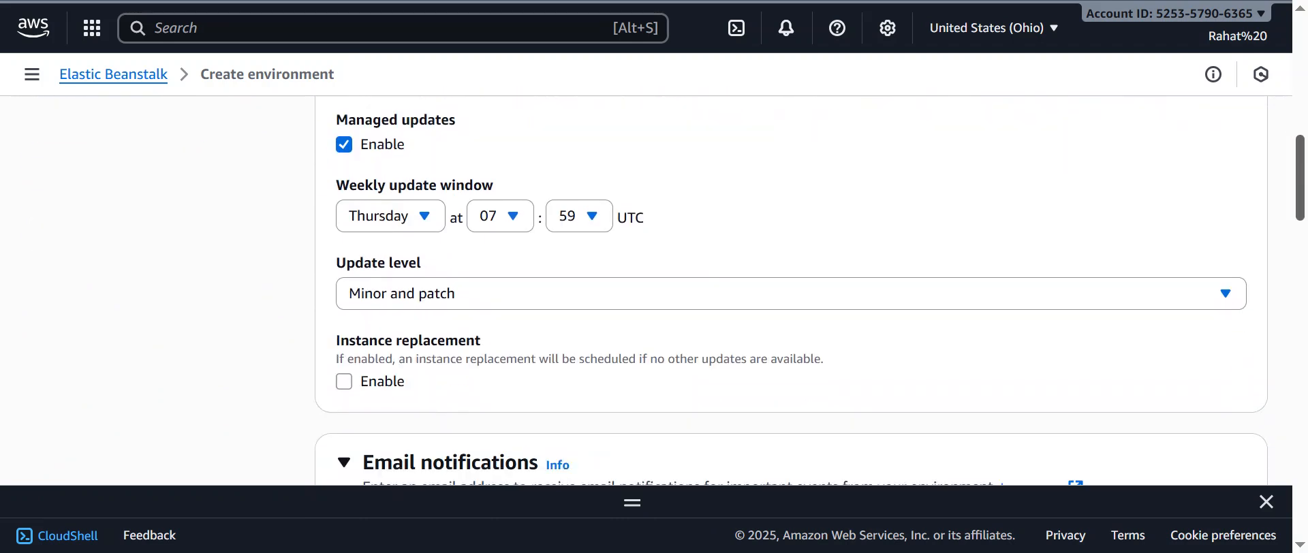
scroll(504, 216, "down", 1)
scroll(504, 216, "up", 1)
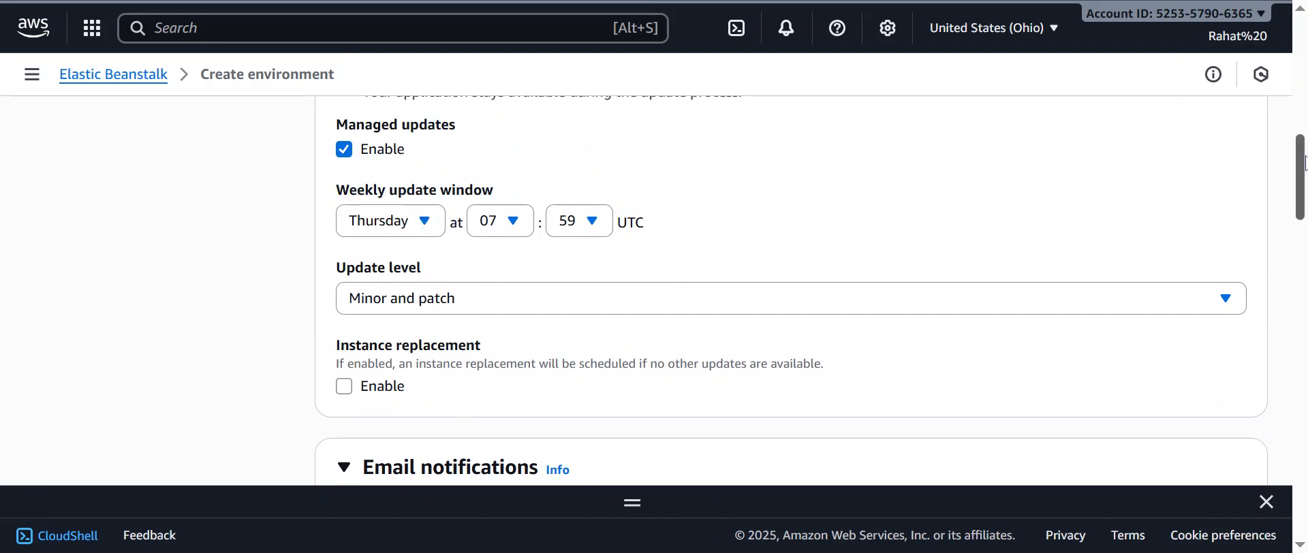
scroll(1301, 178, "down", 3)
scroll(1299, 176, "up", 3)
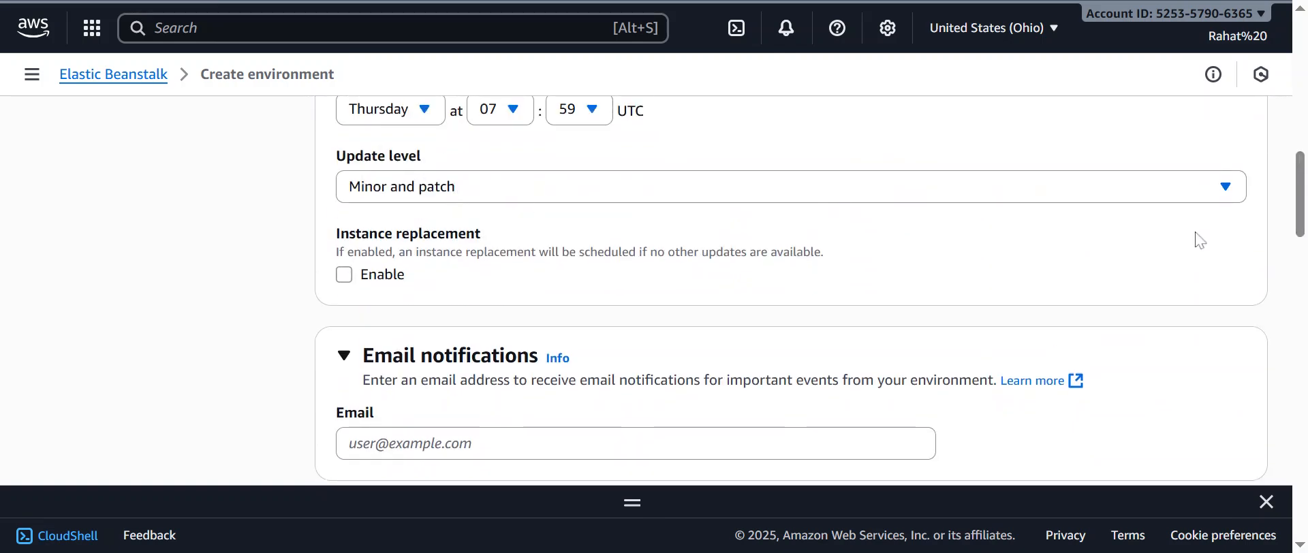
left_click_drag(1302, 198, 1303, 230)
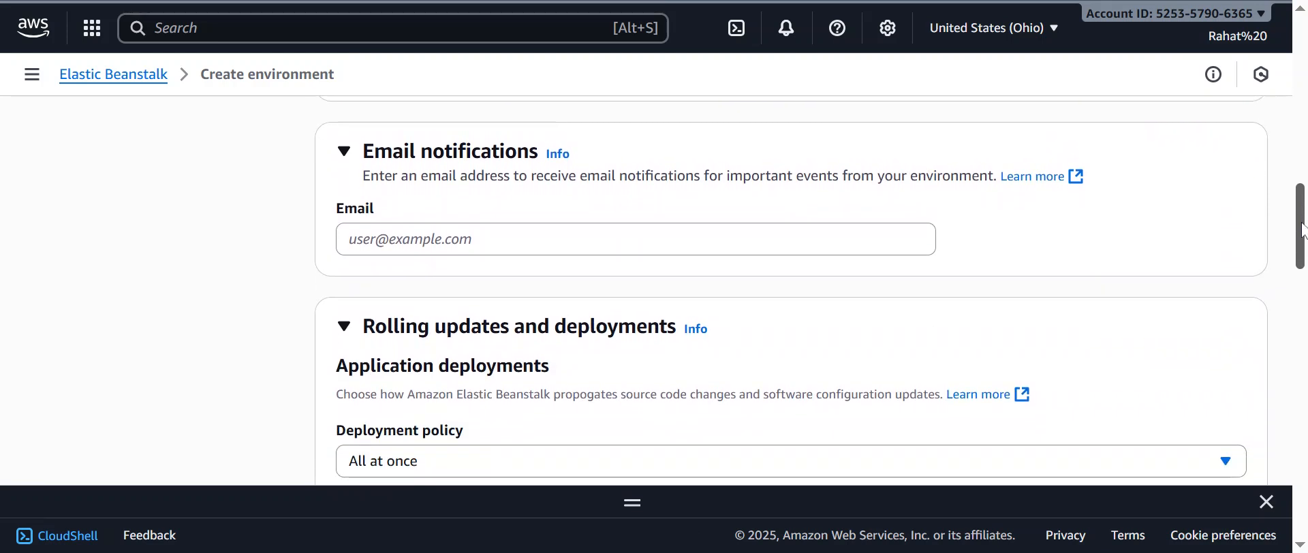
- Keep the default deployment, log storage and environment property settings, and continue to the configuration review
scroll(791, 288, "down", 4)
scroll(791, 289, "down", 5)
scroll(791, 288, "down", 6)
scroll(790, 288, "down", 1)
scroll(790, 288, "down", 3)
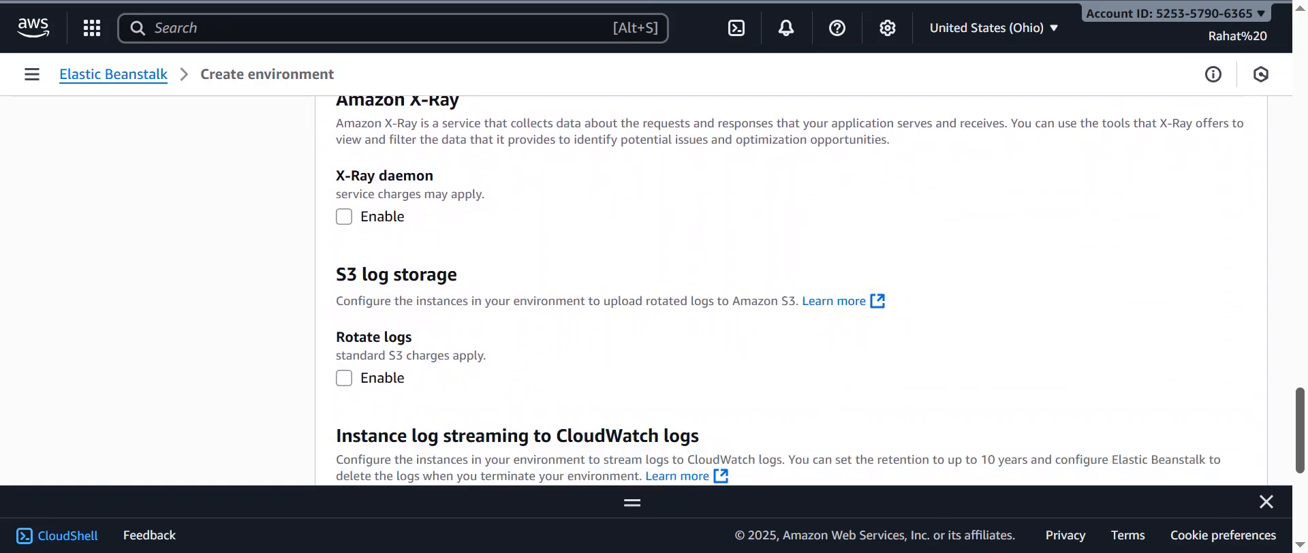
scroll(790, 288, "down", 1)
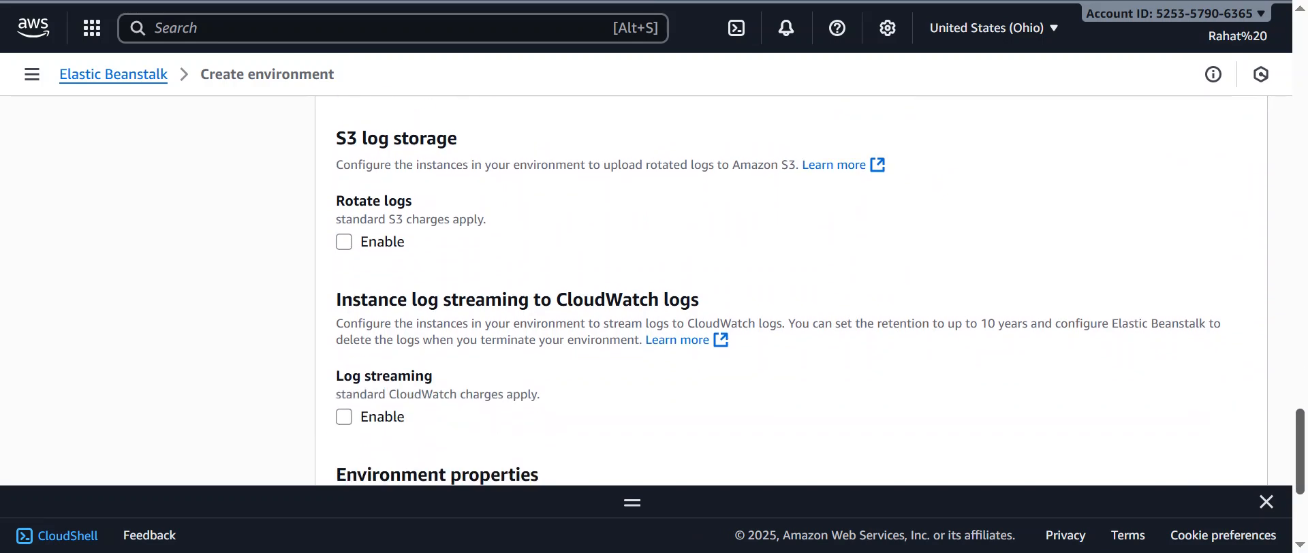
scroll(791, 288, "down", 3)
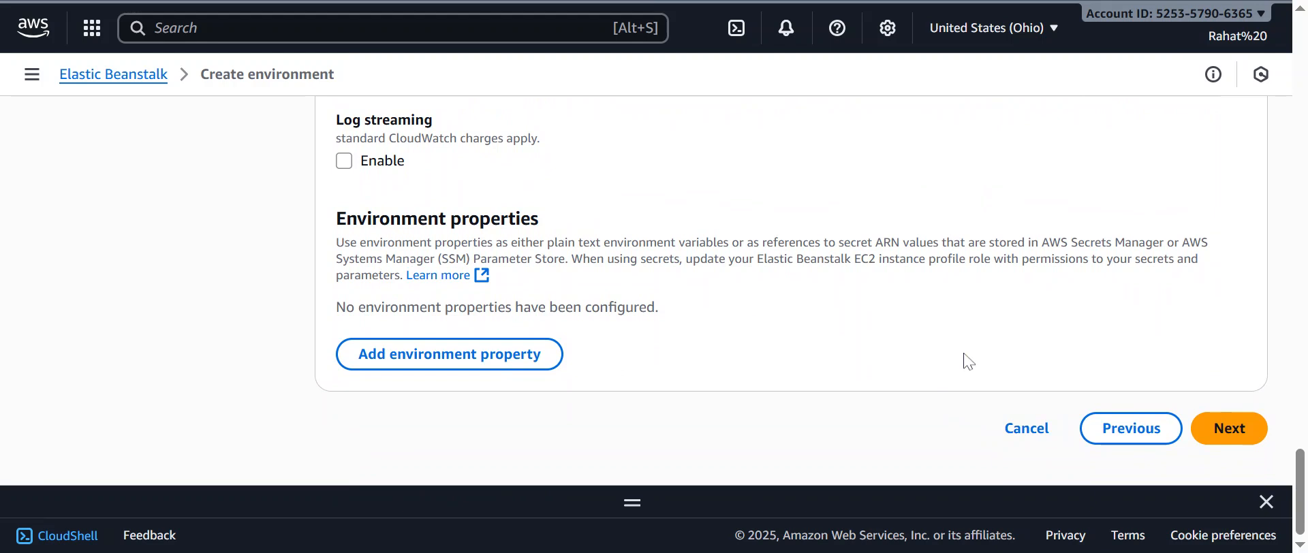
left_click(1205, 436)
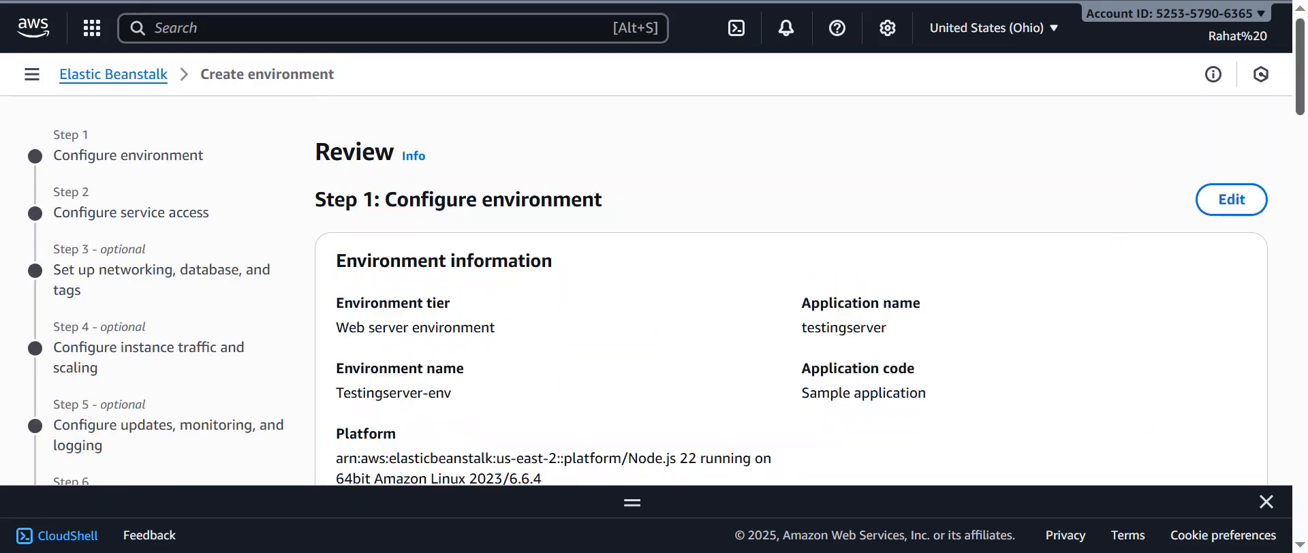
- Review the full Testingserver-env configuration and create the environment
scroll(790, 293, "down", 2)
scroll(791, 293, "down", 4)
scroll(791, 293, "down", 3)
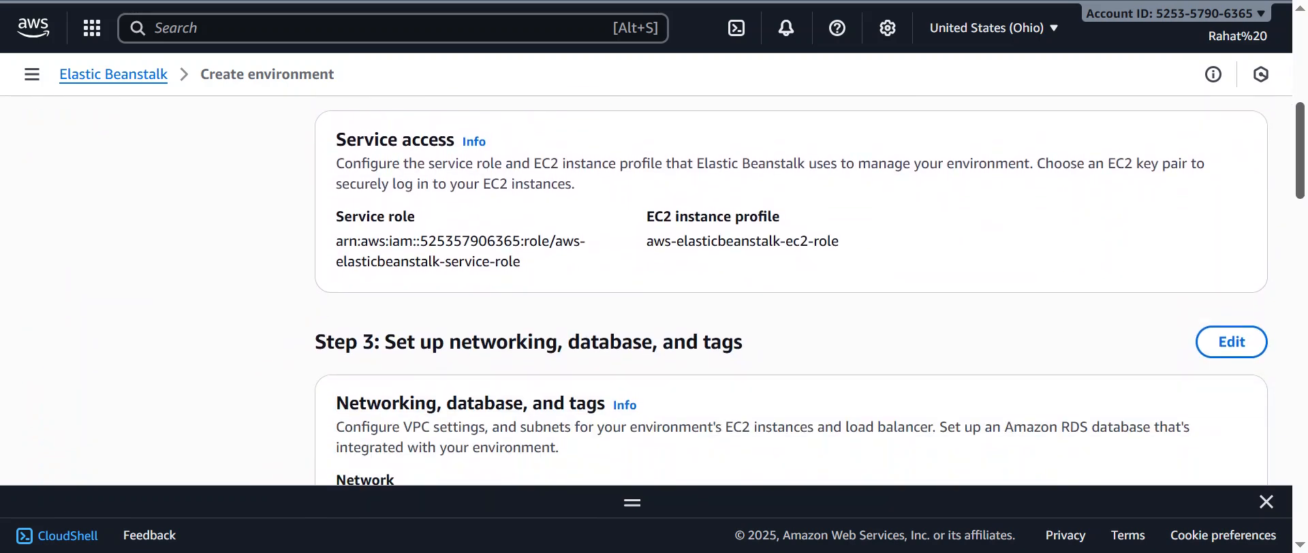
scroll(790, 293, "down", 8)
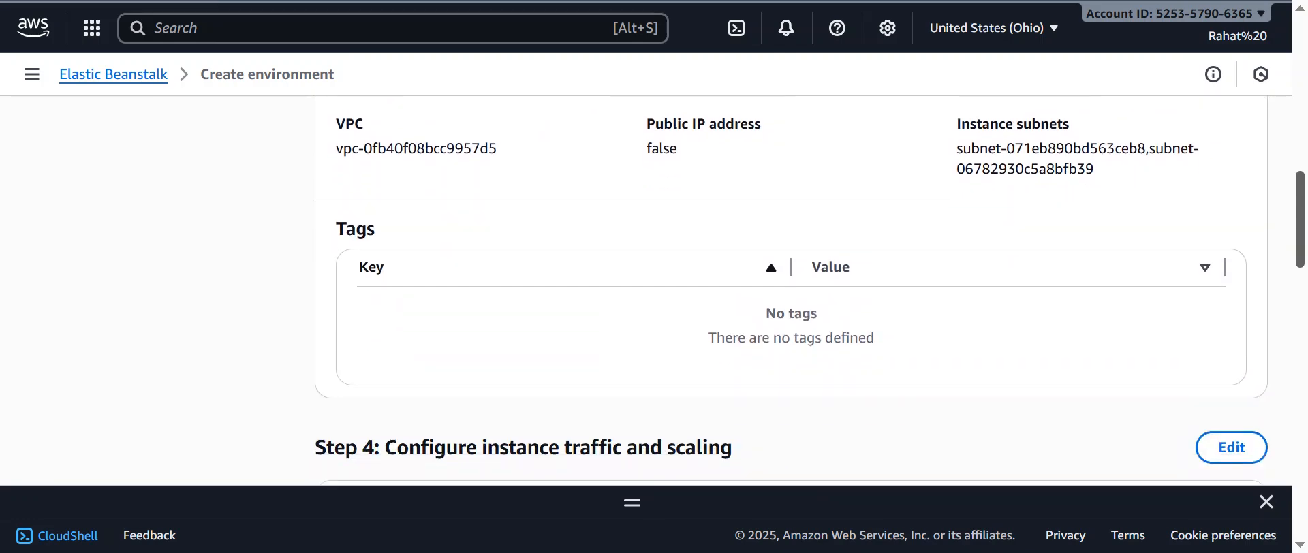
scroll(791, 293, "down", 9)
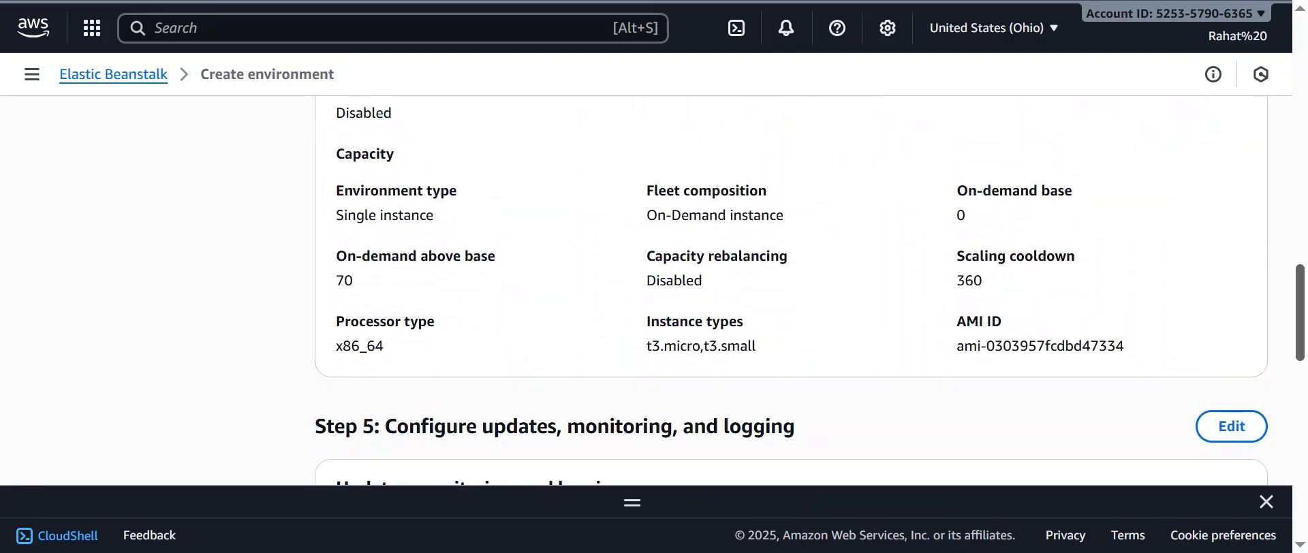
scroll(791, 293, "down", 5)
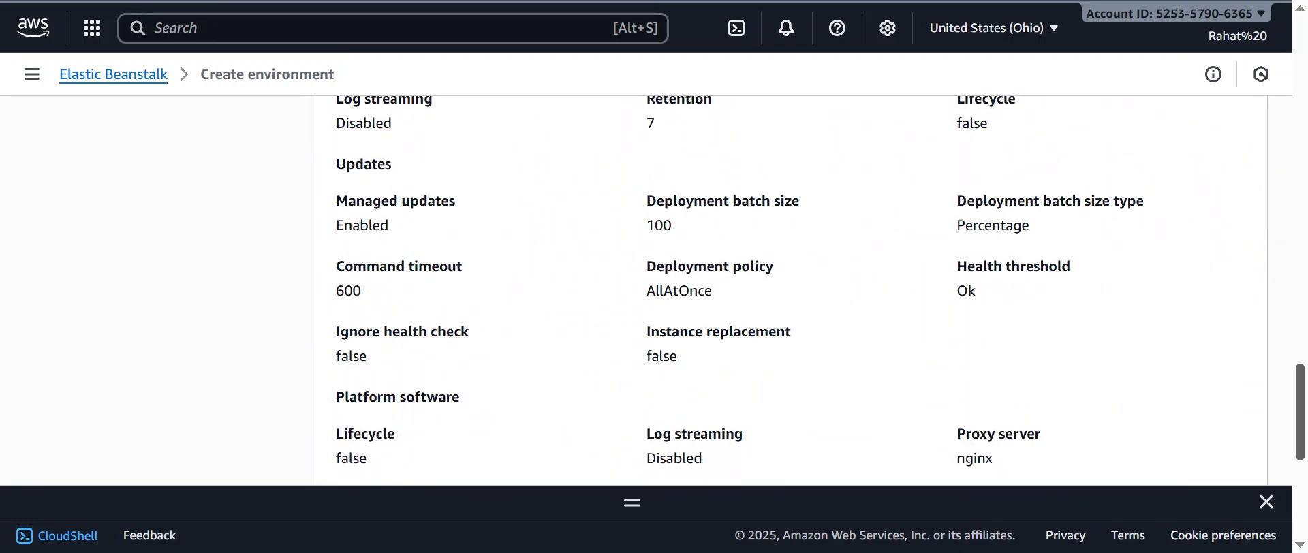
scroll(790, 293, "down", 5)
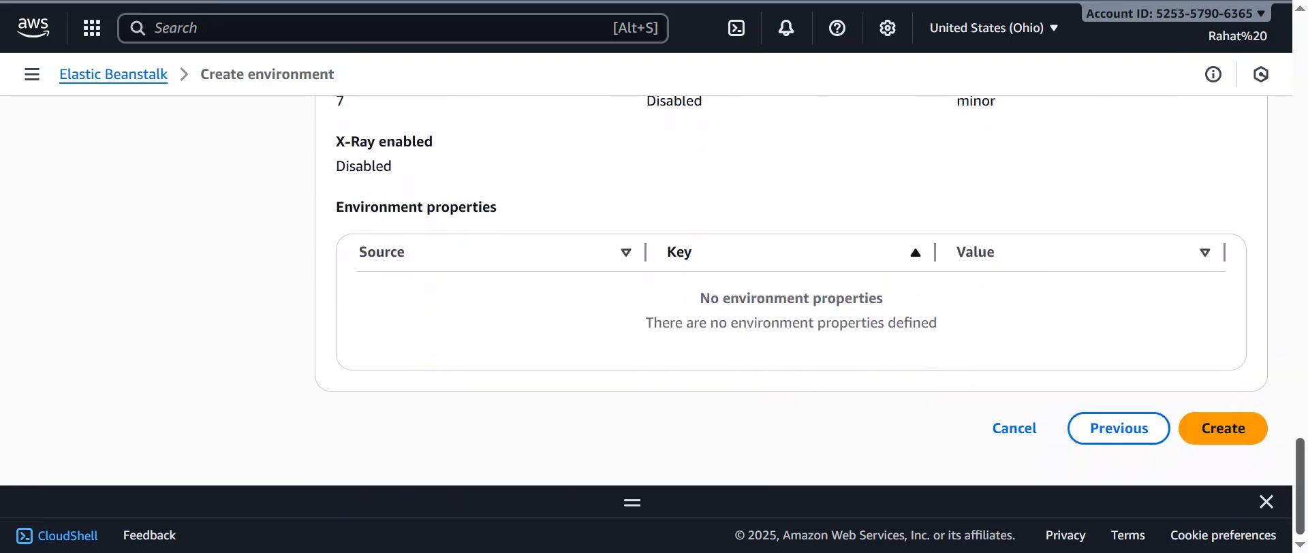
left_click(1222, 429)
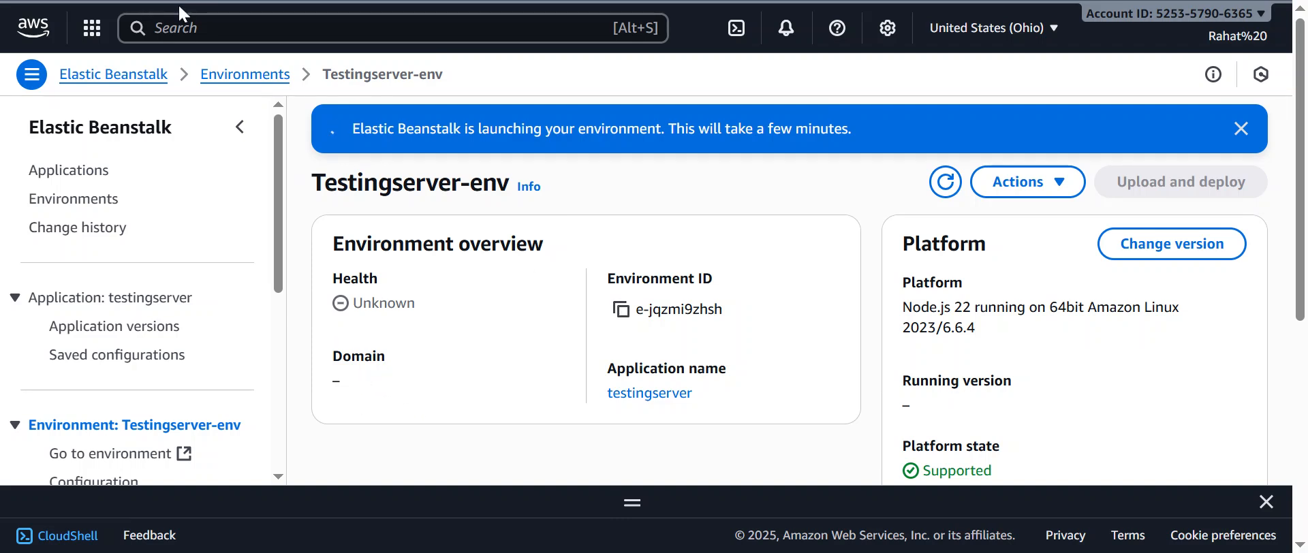
- Refresh the Testingserver-env page repeatedly to check the environment's launch status and domain
key("F5")
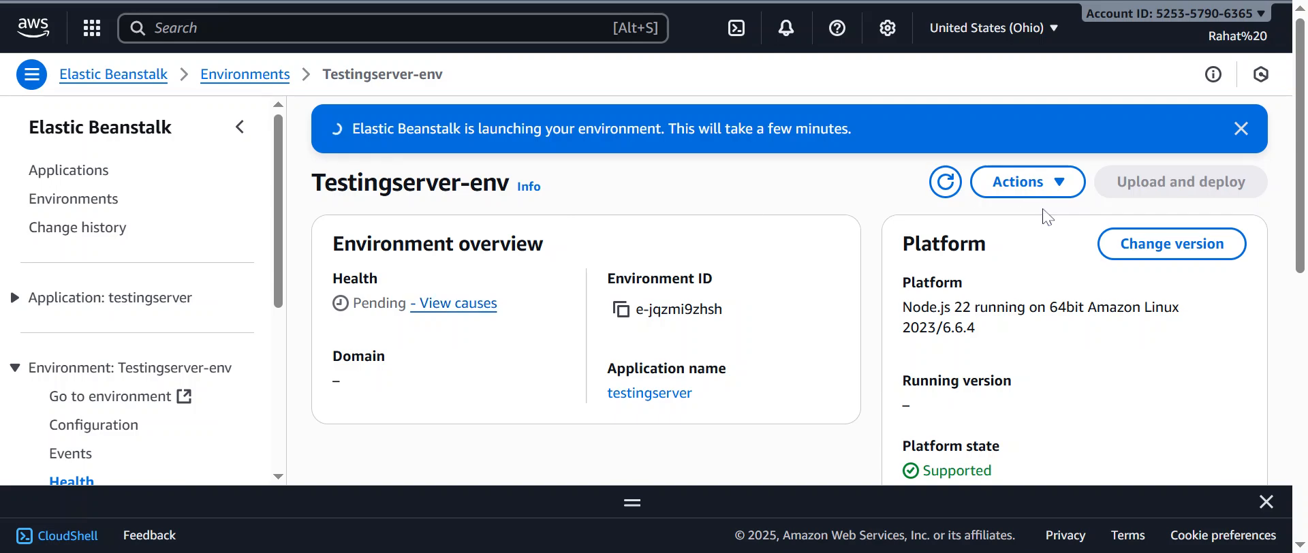
left_click_drag(1302, 172, 1301, 356)
mouse_move(1302, 269)
left_mouse_down()
mouse_move(1302, 348)
mouse_move(1264, 68)
mouse_move(1287, 122)
mouse_move(1283, 96)
left_mouse_up()
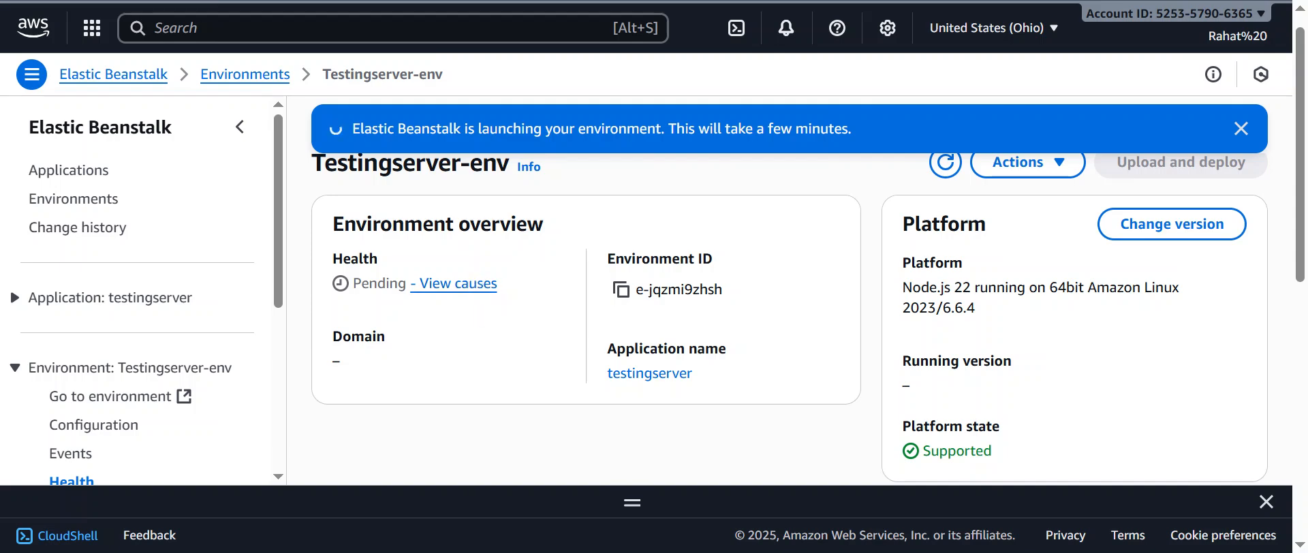
key("F5")
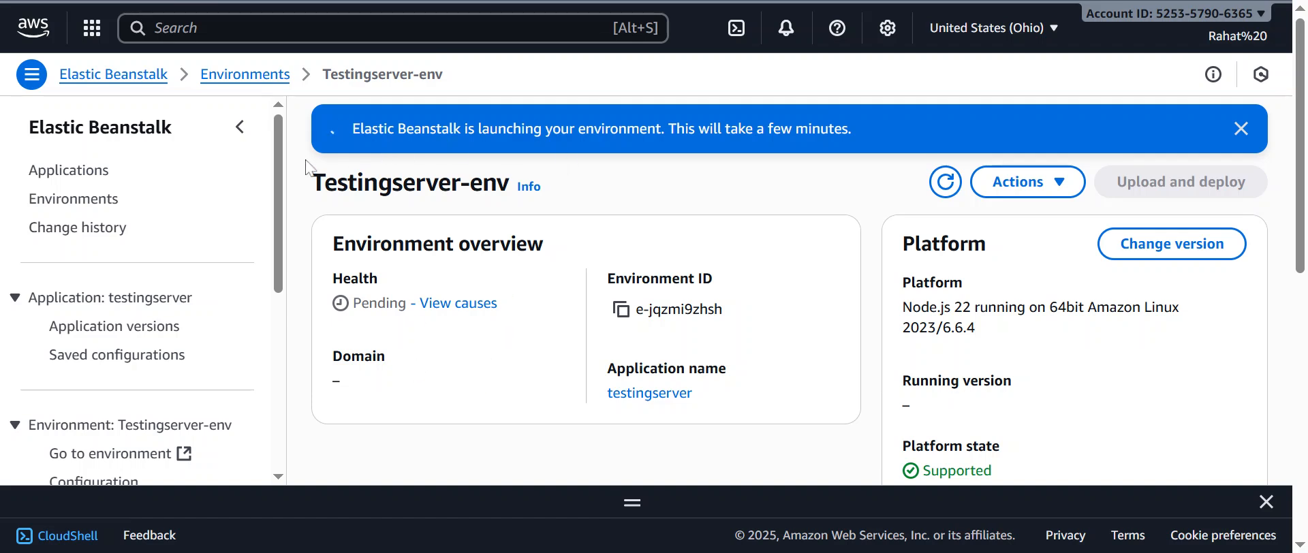
key("F5")
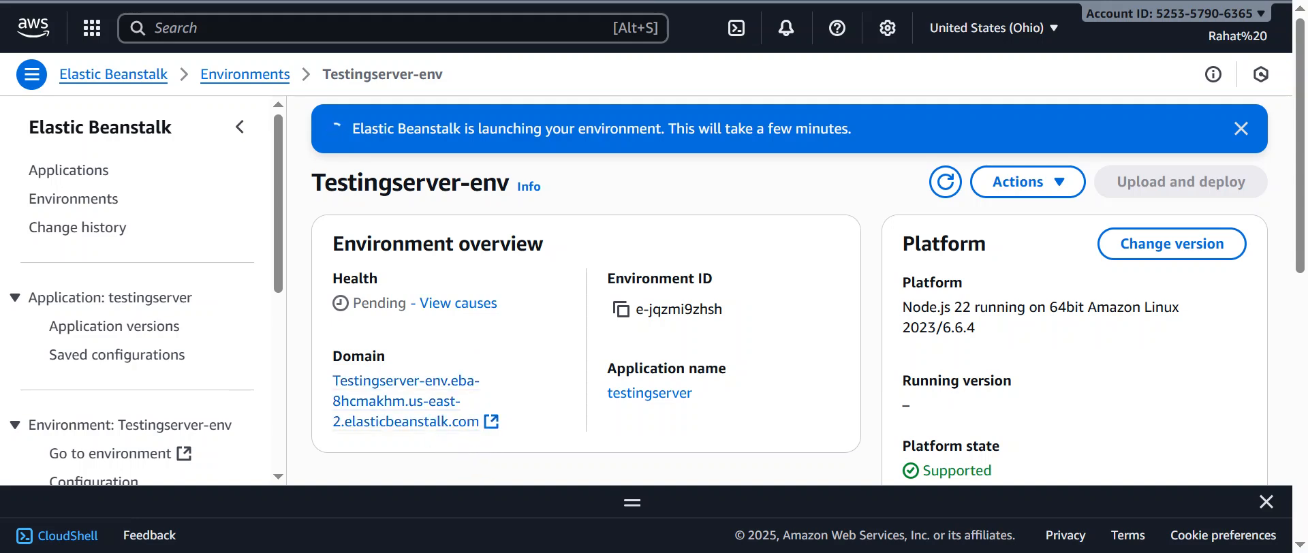
- Open the Testingserver-env domain in the browser to test the deployed sample application
left_click_drag(329, 386, 433, 420)
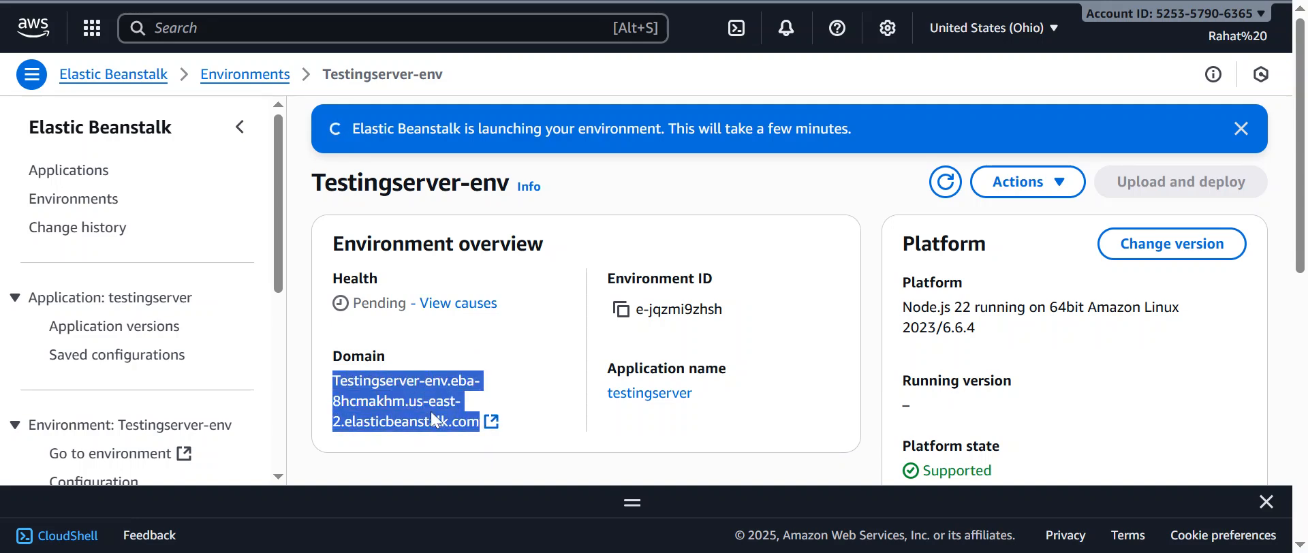
left_click(523, 0)
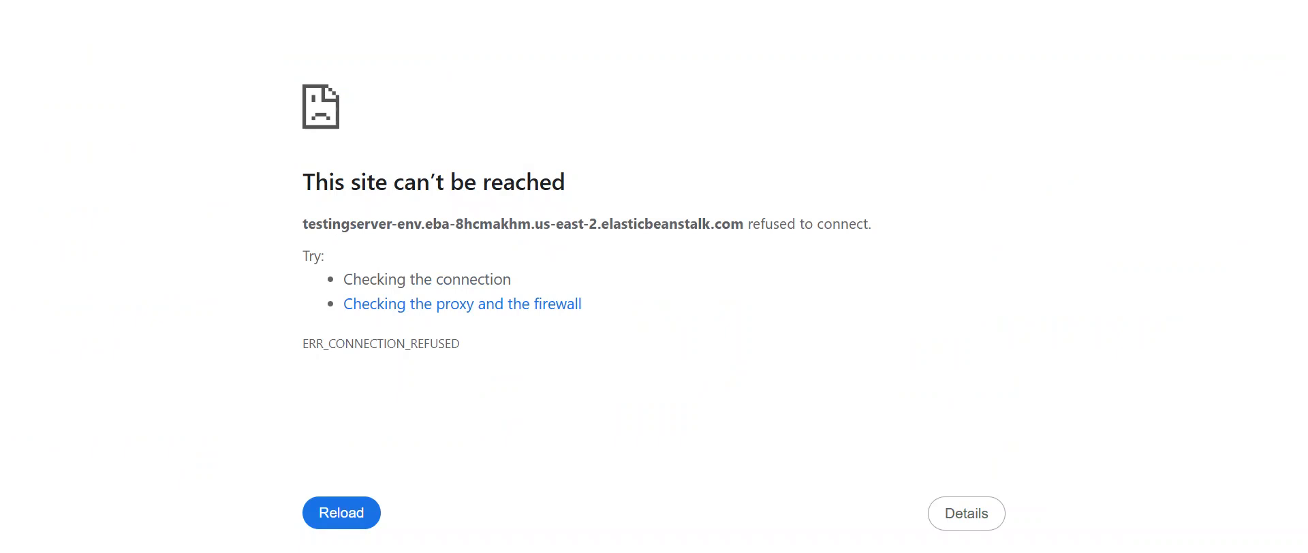
key("alt+Left")
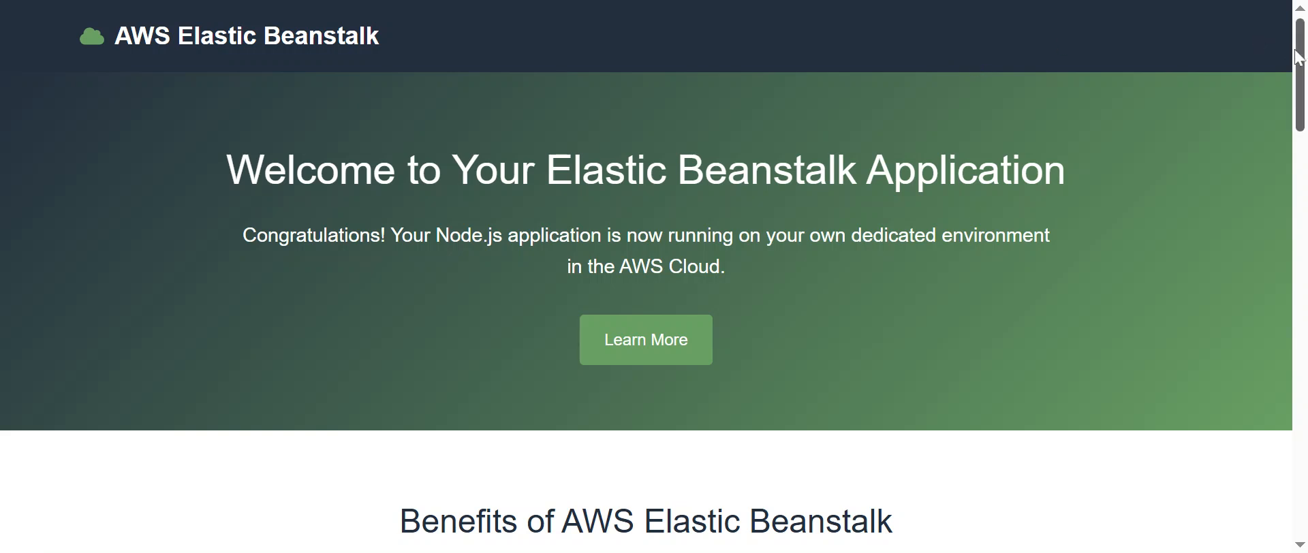
- Examine the sample application's welcome page and return to the Elastic Beanstalk console
left_click_drag(1298, 51, 1301, 75)
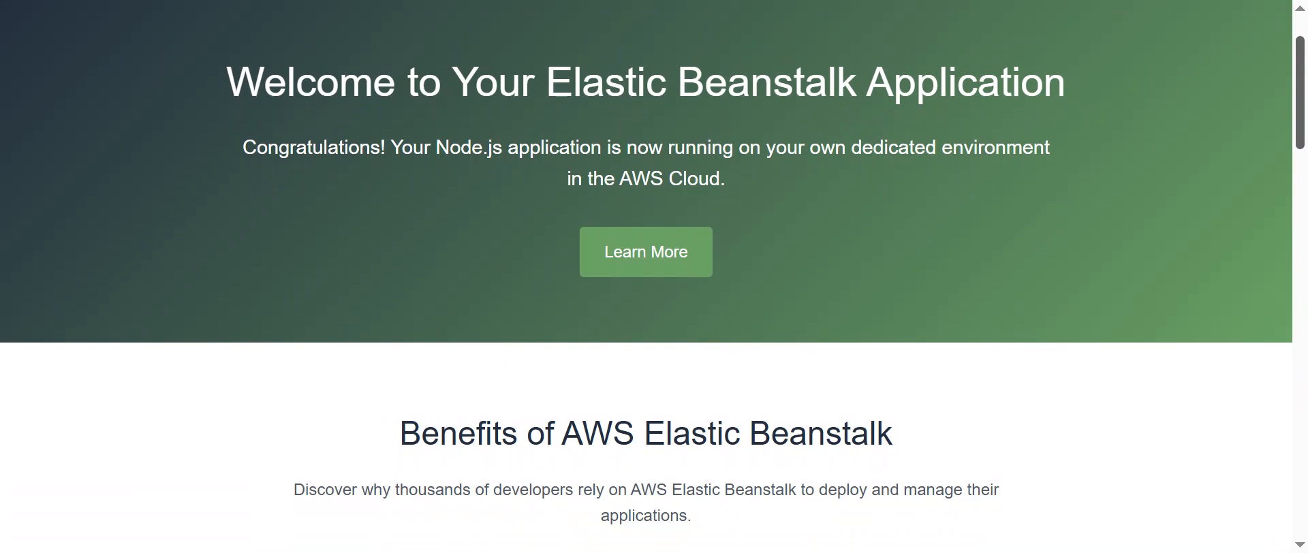
left_click_drag(1301, 93, 1185, 1)
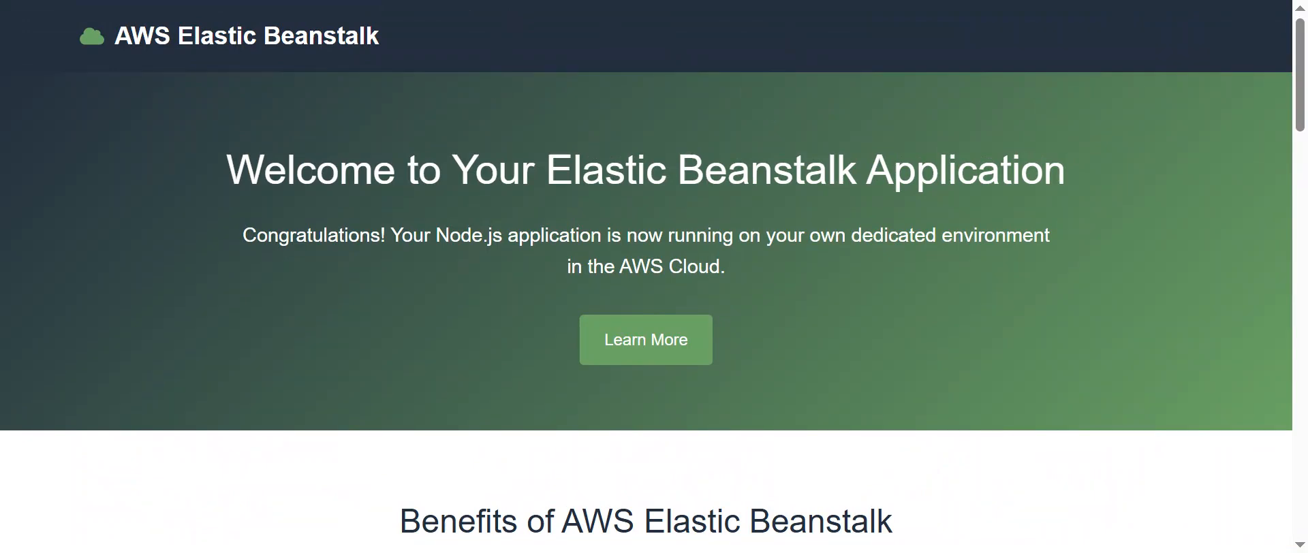
left_click(482, 0)
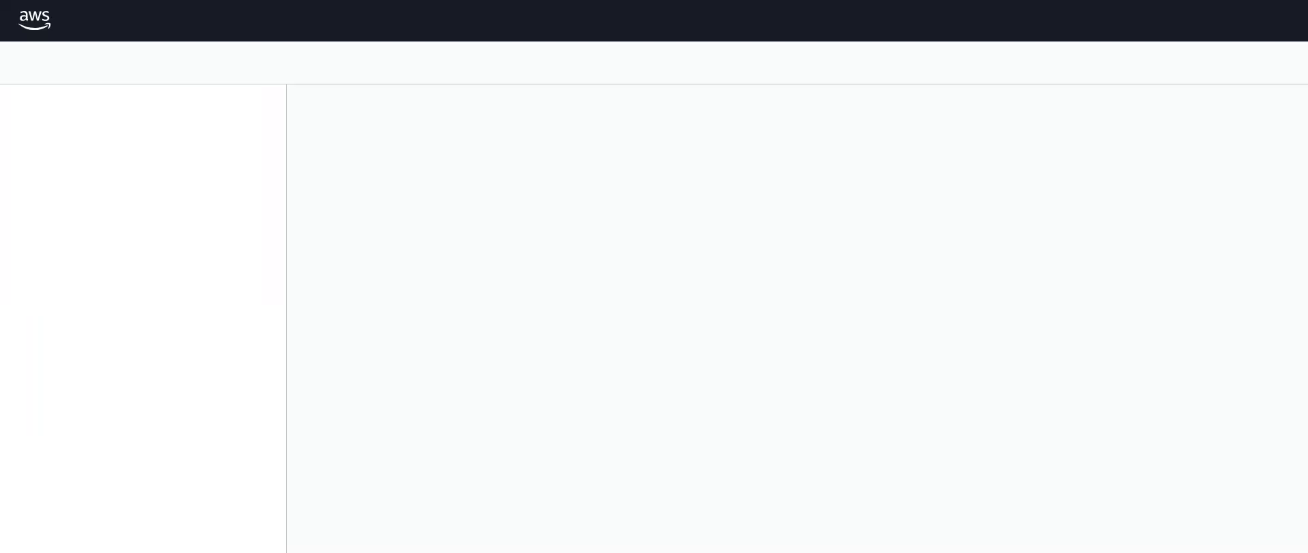